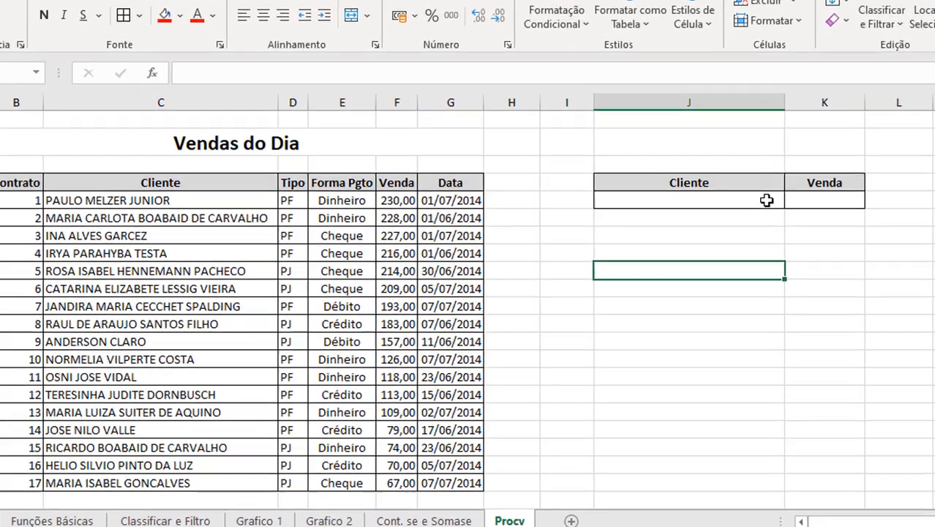
Step: Enter =PROCV(J5;C4:G21;4;0) in the Venda cell K5 to look up the client's sale value
left_click(767, 200)
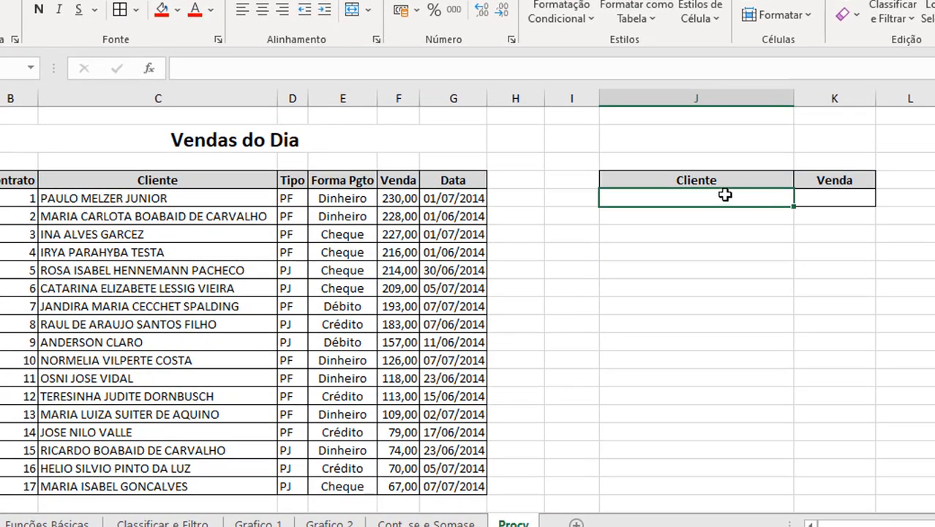
key("Tab")
type("=procv(")
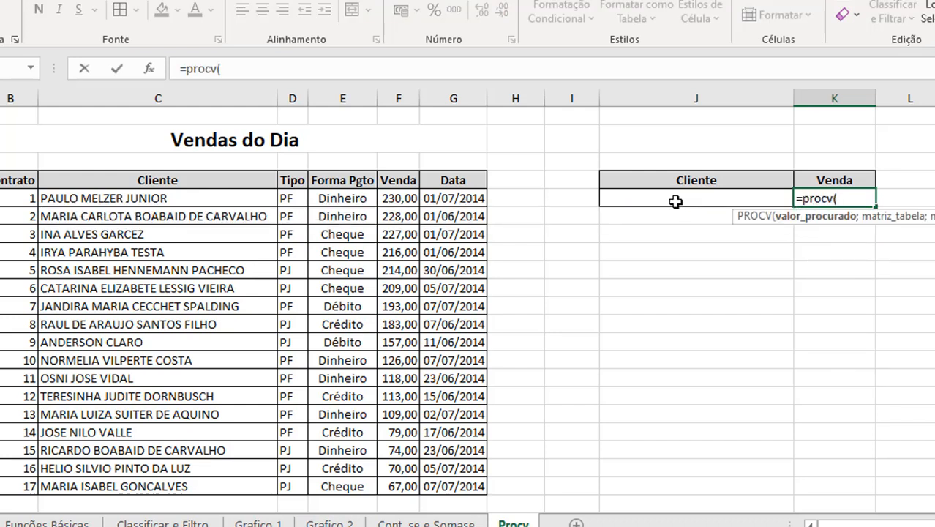
left_click(675, 201)
type(";")
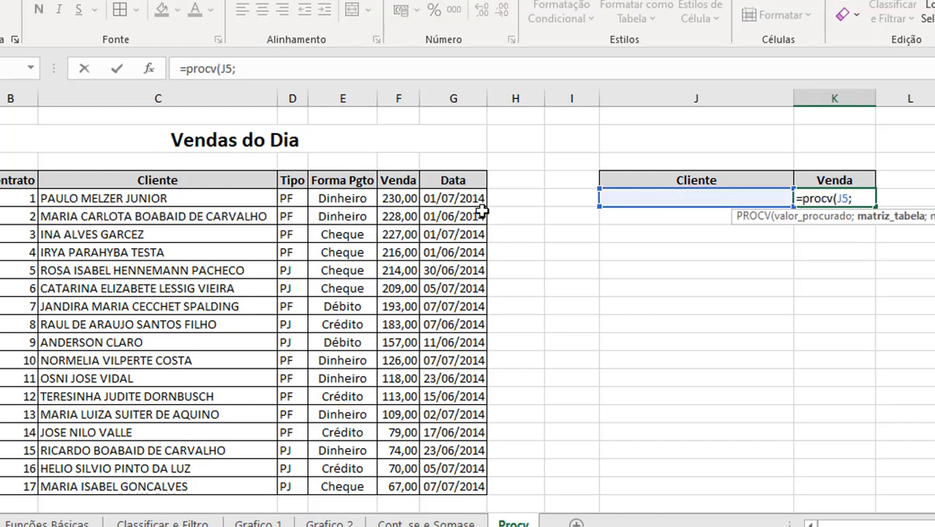
left_click_drag(175, 181, 448, 489)
type(";")
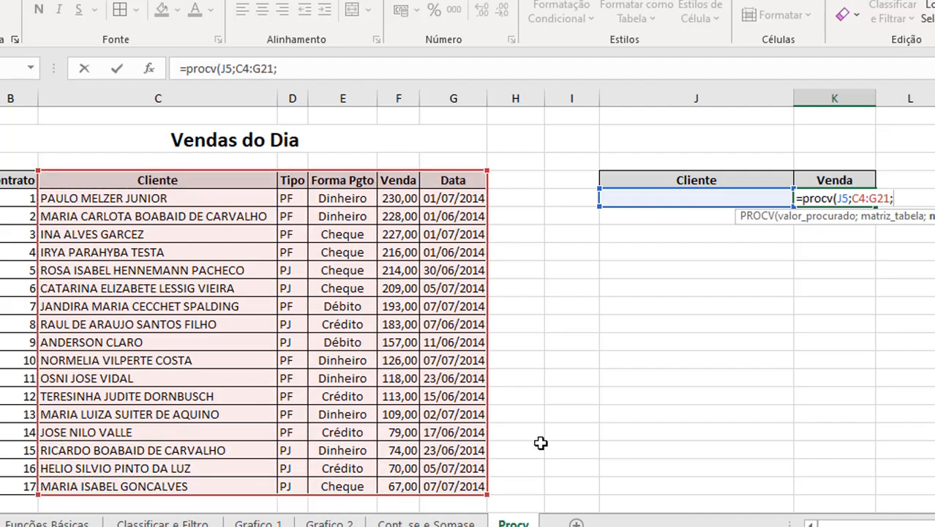
type("4")
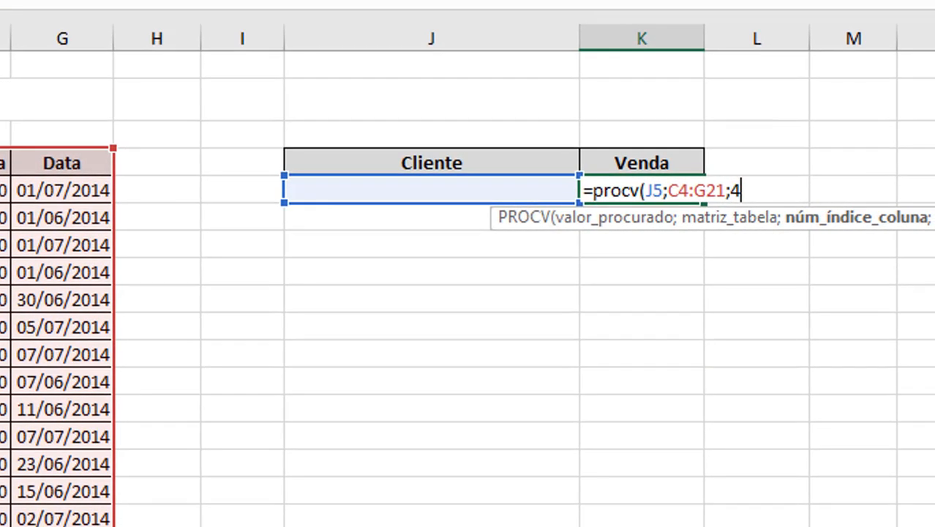
type(";0)")
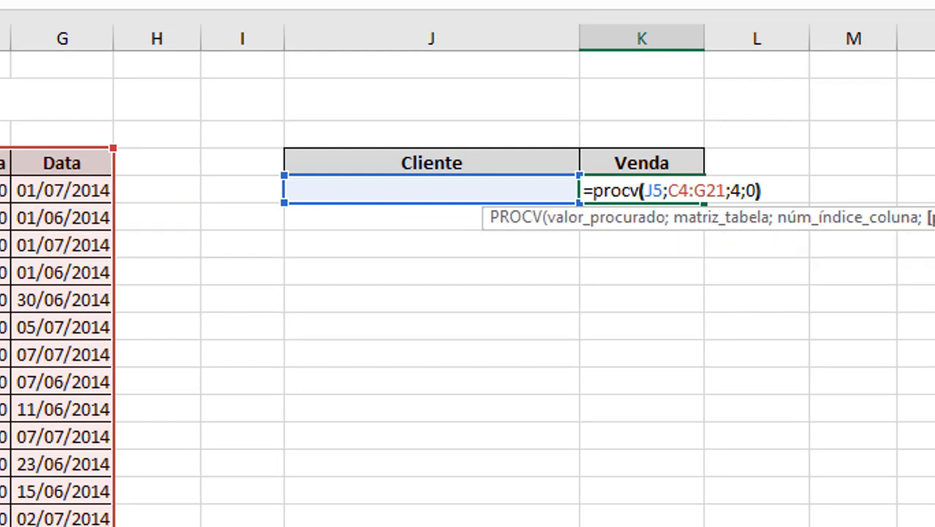
key("Return")
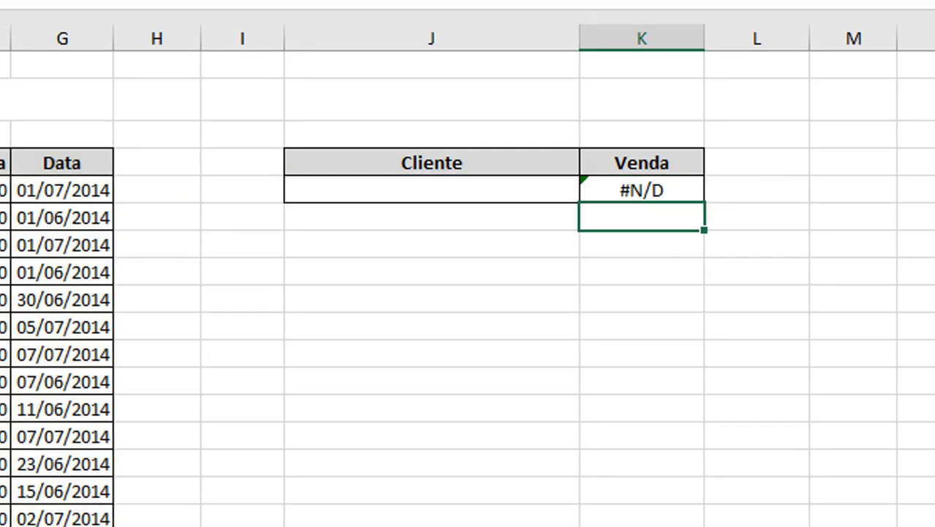
left_click(619, 190)
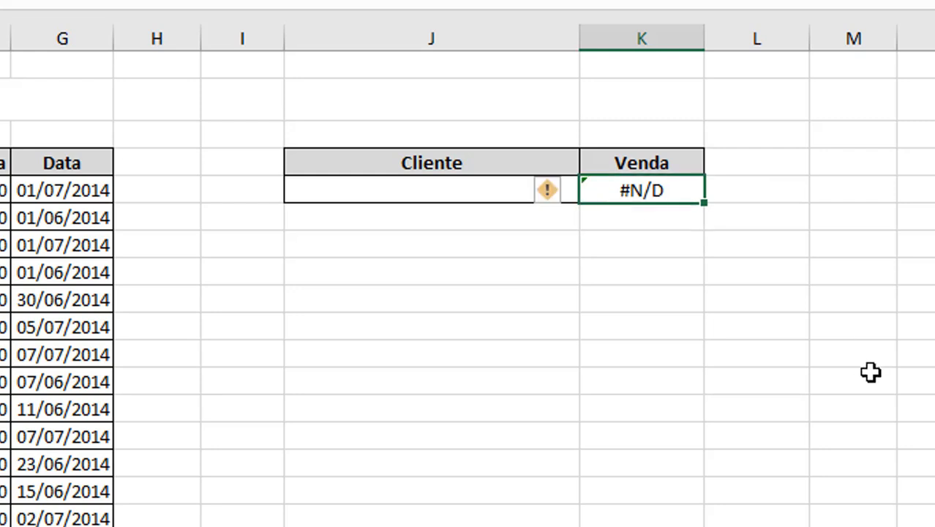
left_click(459, 190)
Step: Enter the first client's first name in J5, then append a * wildcard so Venda returns 230
type("Paulo")
key("Return")
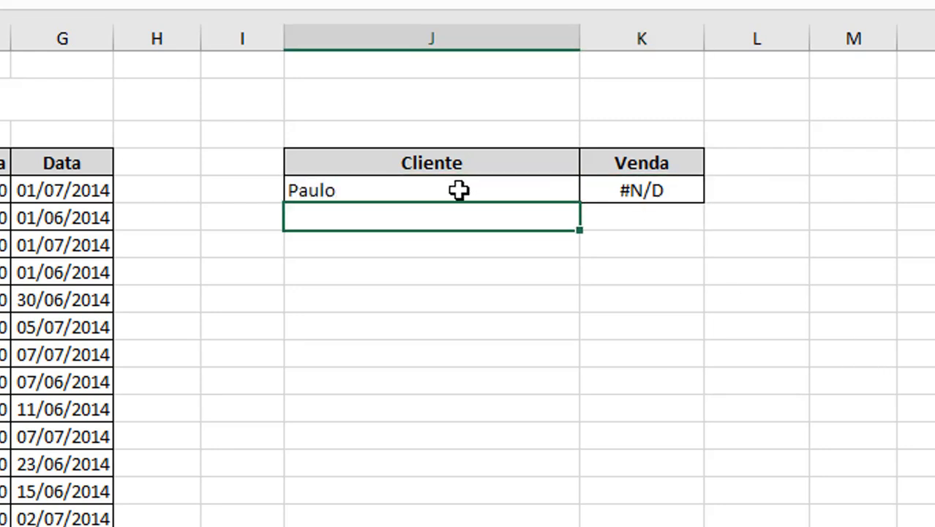
double_click(459, 190)
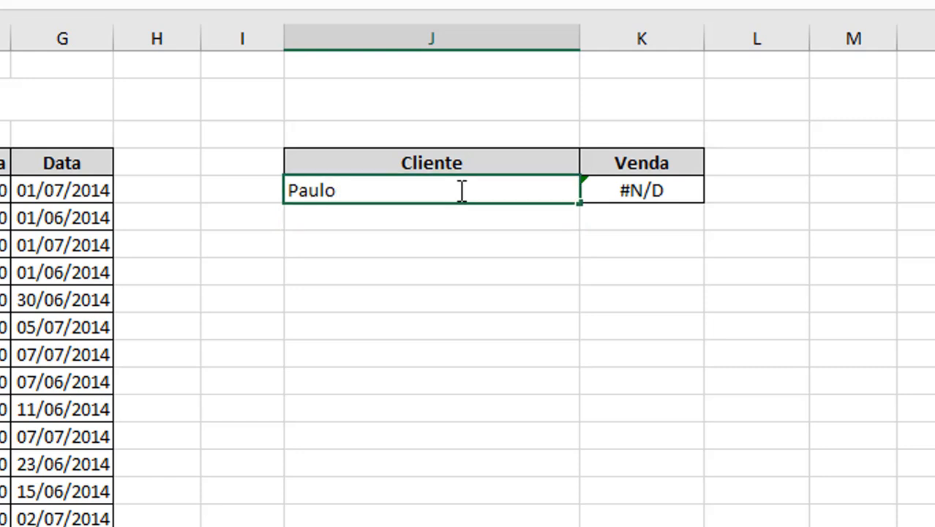
type("*")
key("Return")
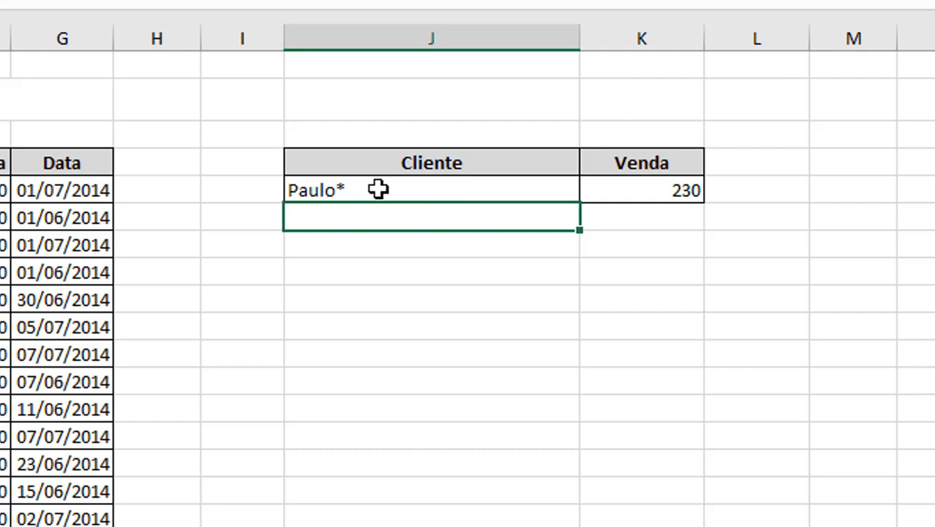
left_click(344, 189)
Step: Replace the Cliente term with the fourth client's surname wrapped in asterisks, making Venda return 216
key("Left")
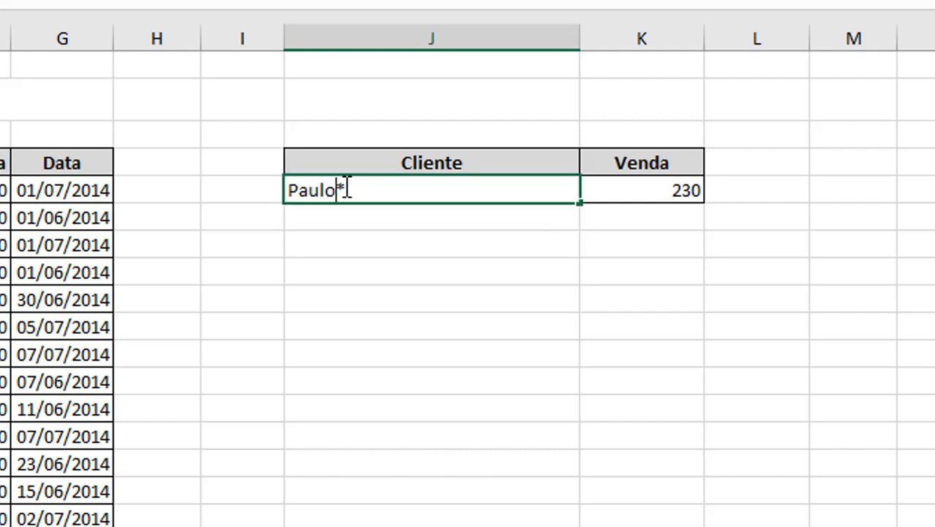
key("shift+Home")
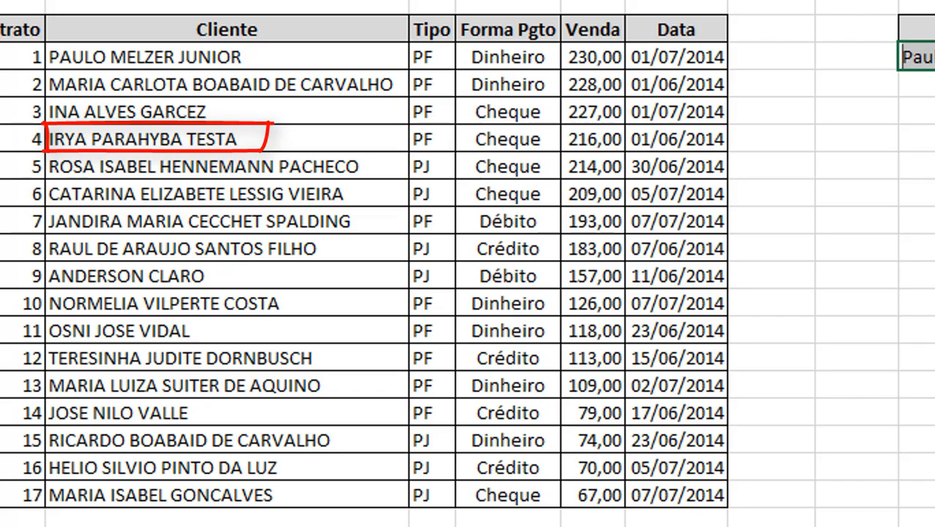
type("PARAHYBA*")
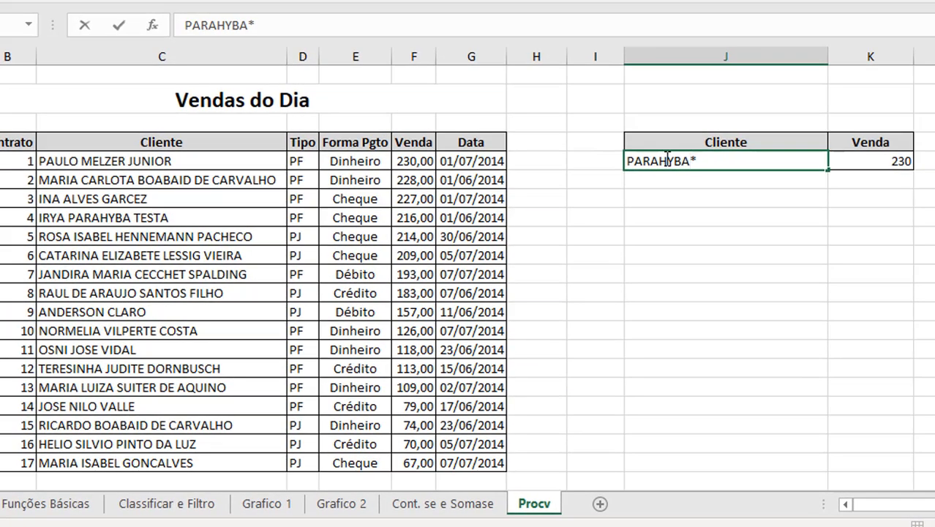
key("Return")
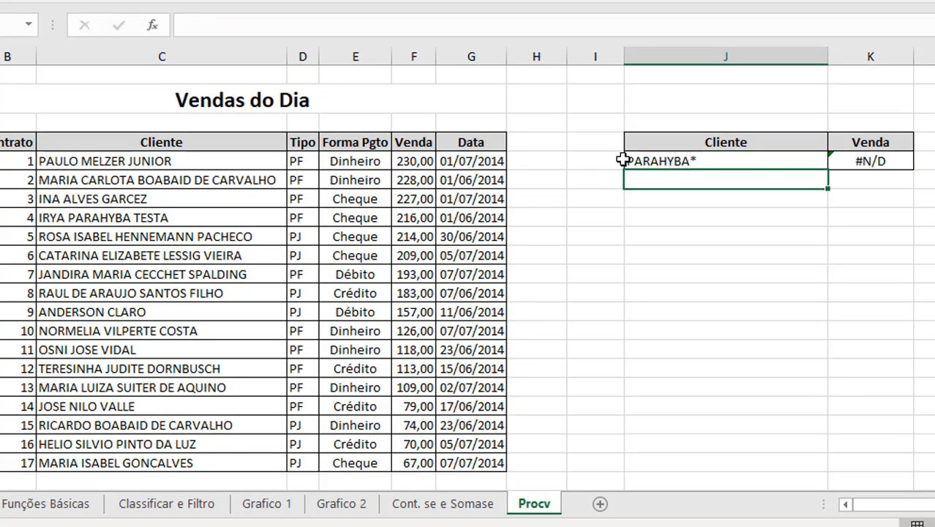
left_click(632, 160)
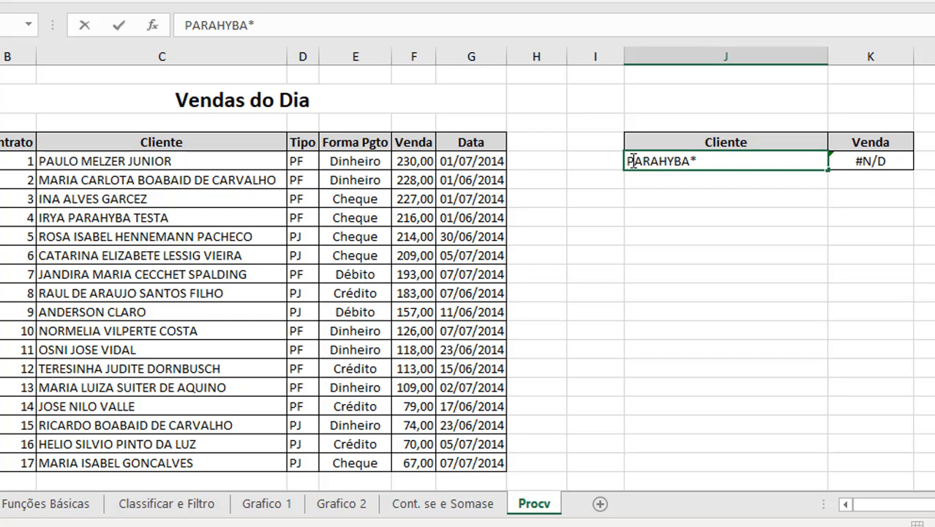
type("*")
key("Return")
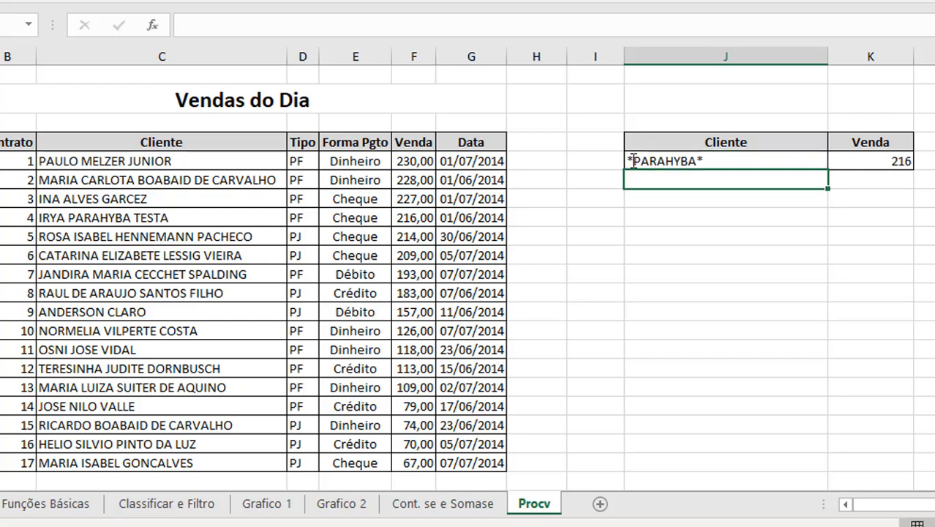
left_click(727, 163)
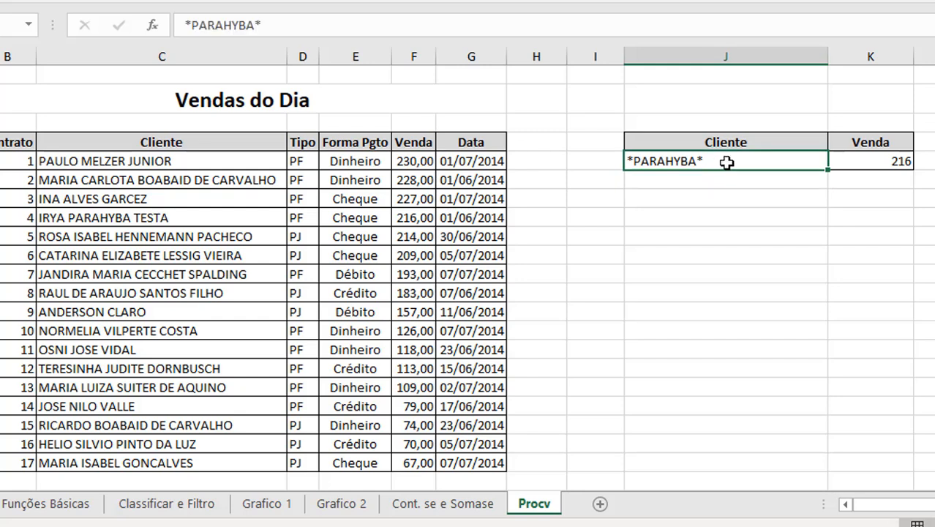
Step: Swap the surname between the asterisks for a client's first name, so Venda returns 118 as in the table
double_click(727, 162)
key("Left")
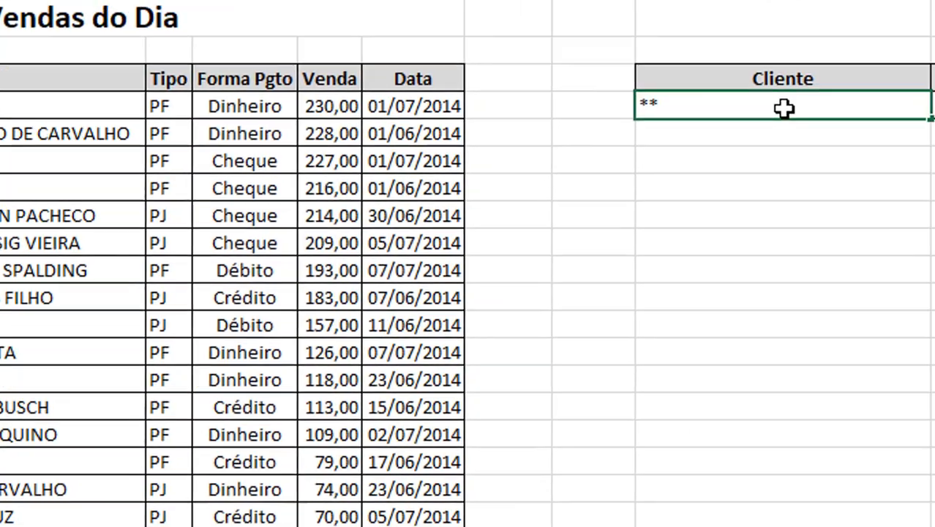
type("Jose")
key("Return")
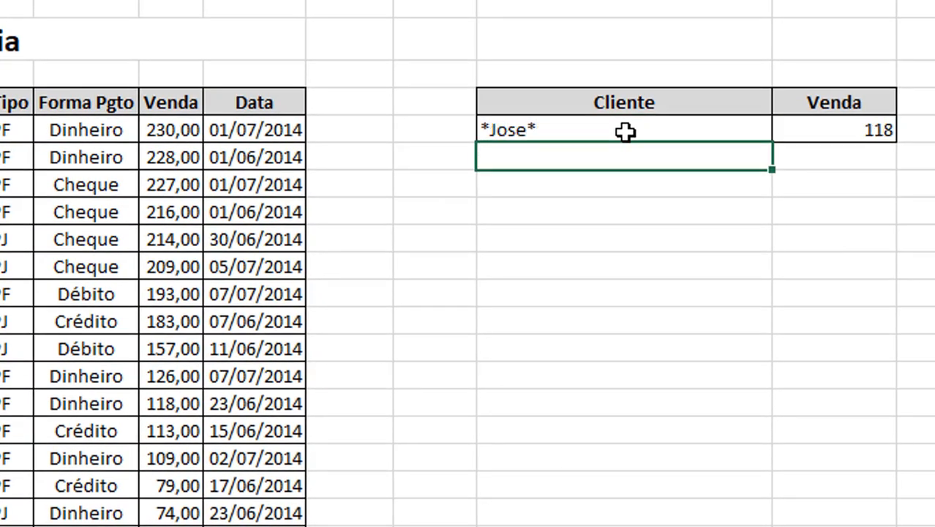
left_click(147, 402)
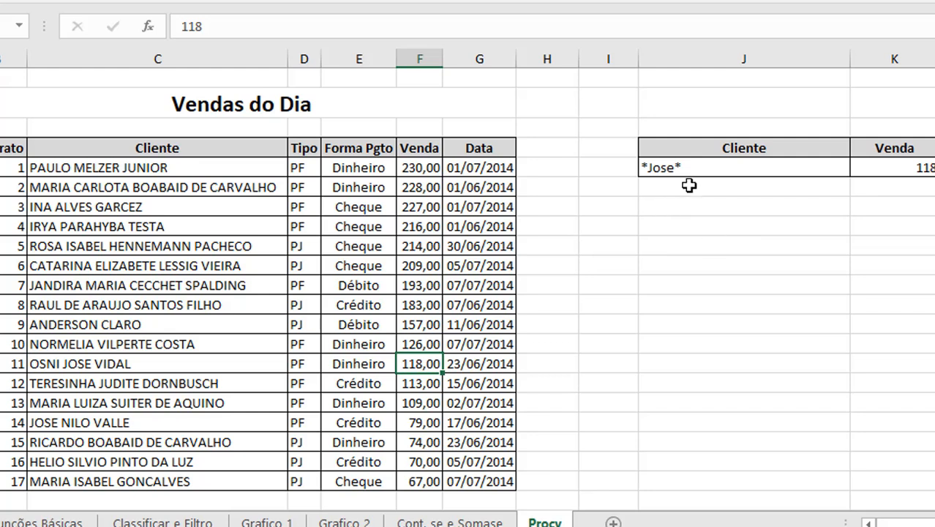
Step: Append a second name and * to the search so Venda returns 79, then clear the Cliente cell
left_click(699, 173)
double_click(702, 169)
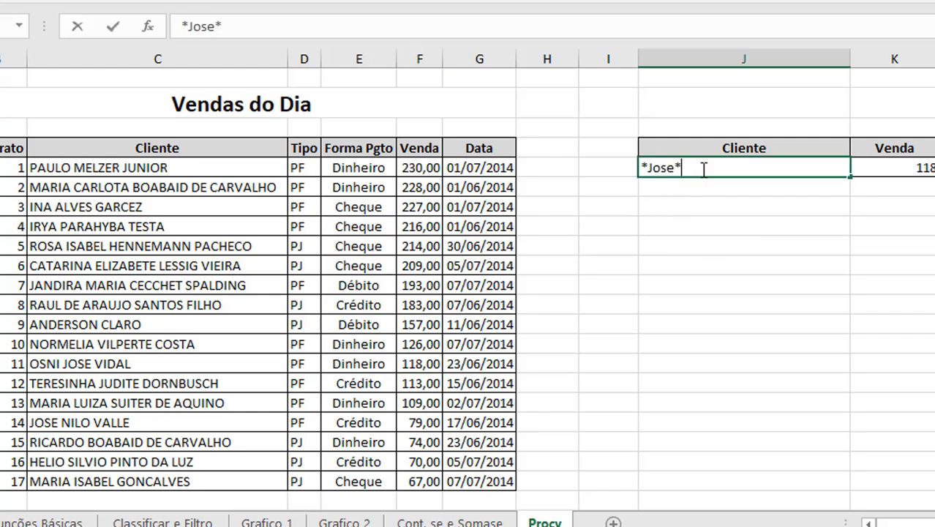
type("Nilo")
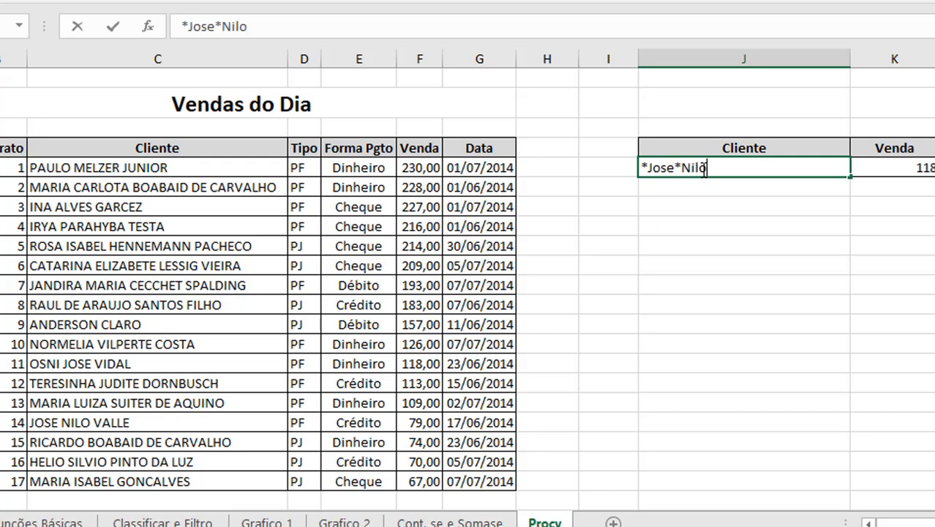
type("*")
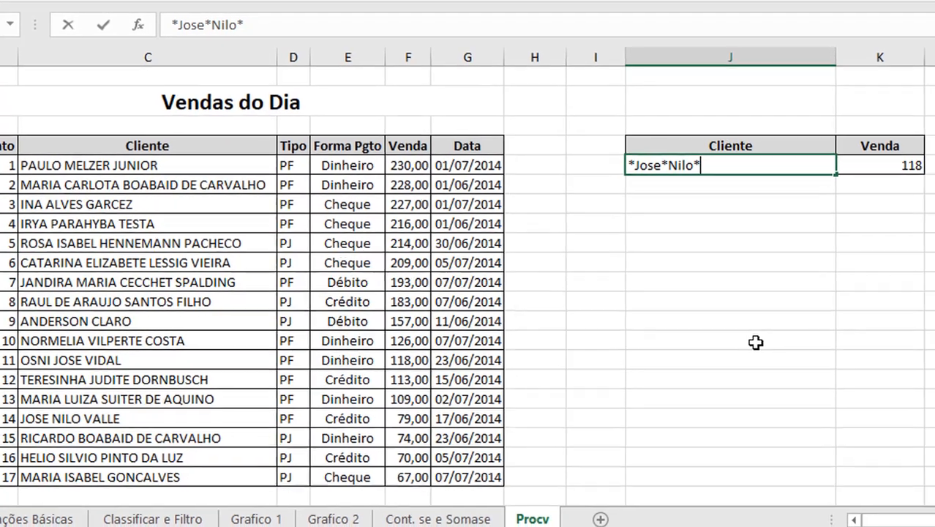
key("Return")
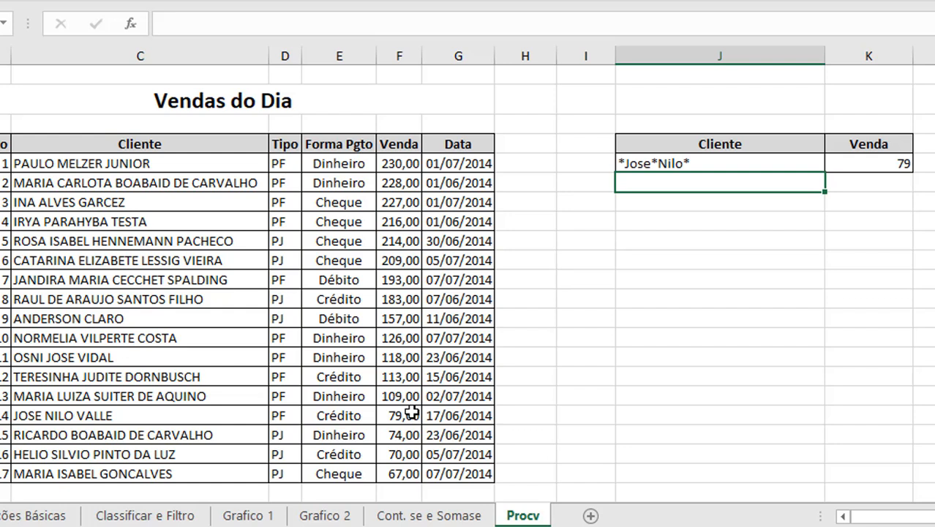
key("Up")
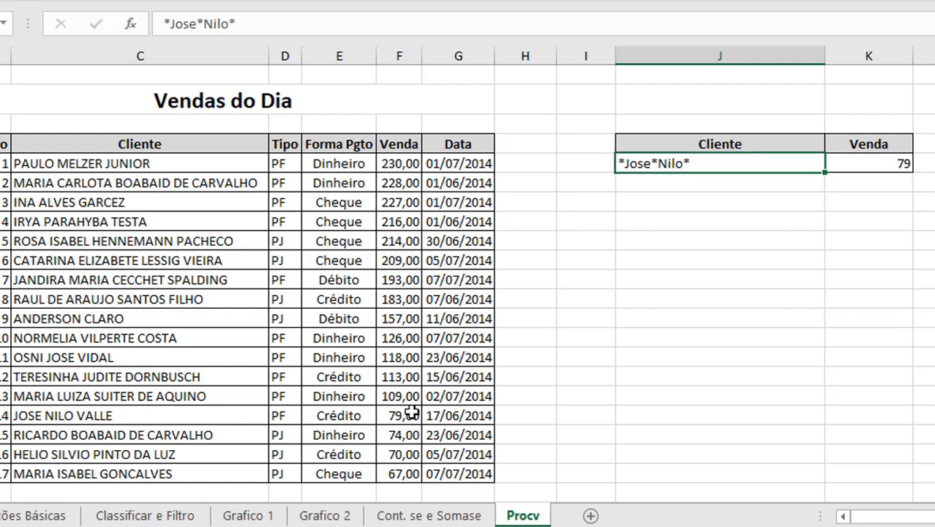
key("Delete")
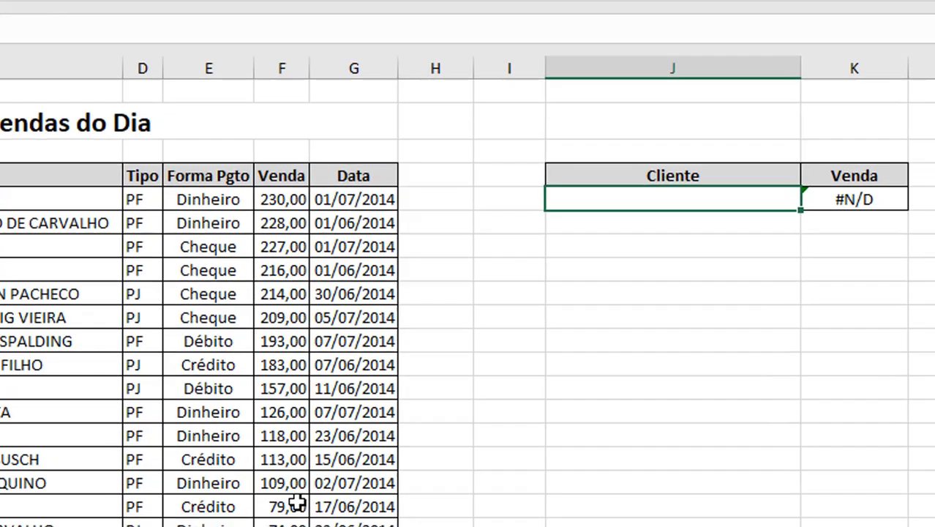
Step: Enter the first name with its last letter replaced by ?* as the Cliente search
type("Paulo")
key("BackSpace")
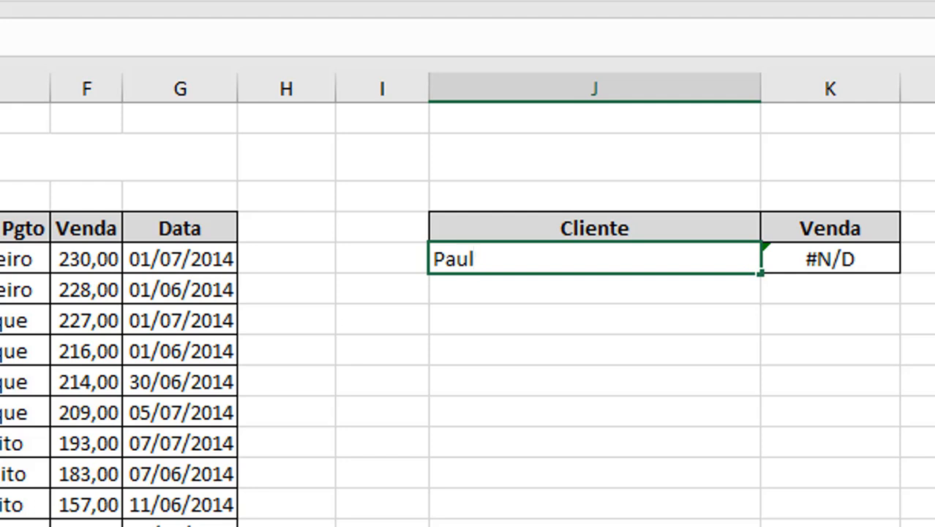
type("?*")
key("Return")
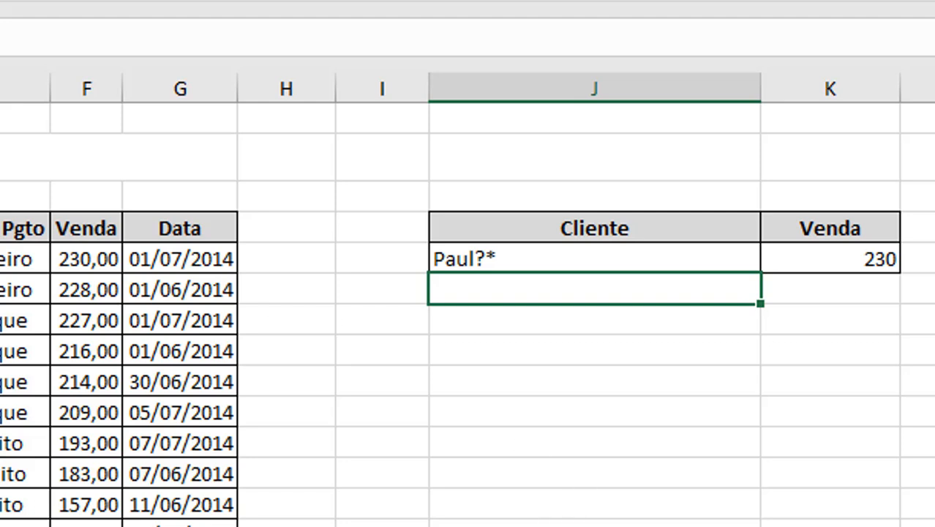
Step: Replace J5 with the client's pasted full name, using ? for one letter, still returning 230
key("ctrl+Home")
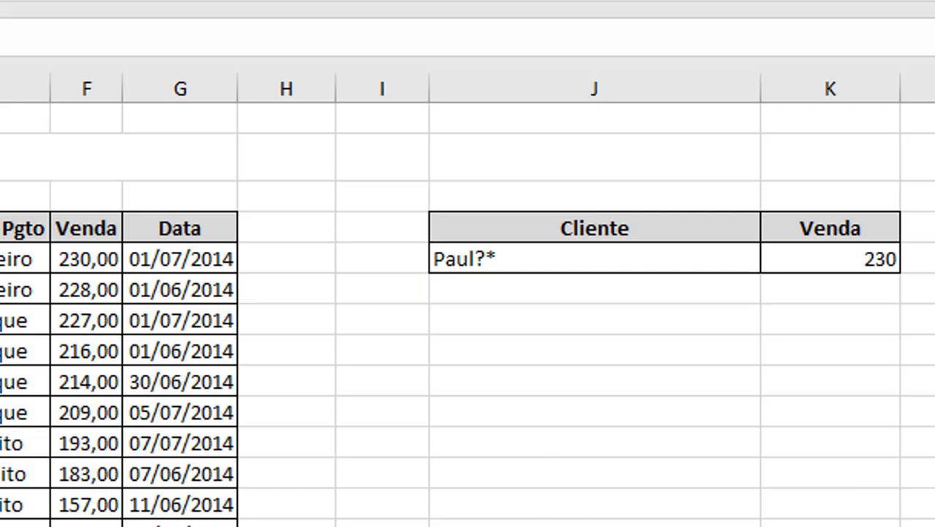
key("Down")
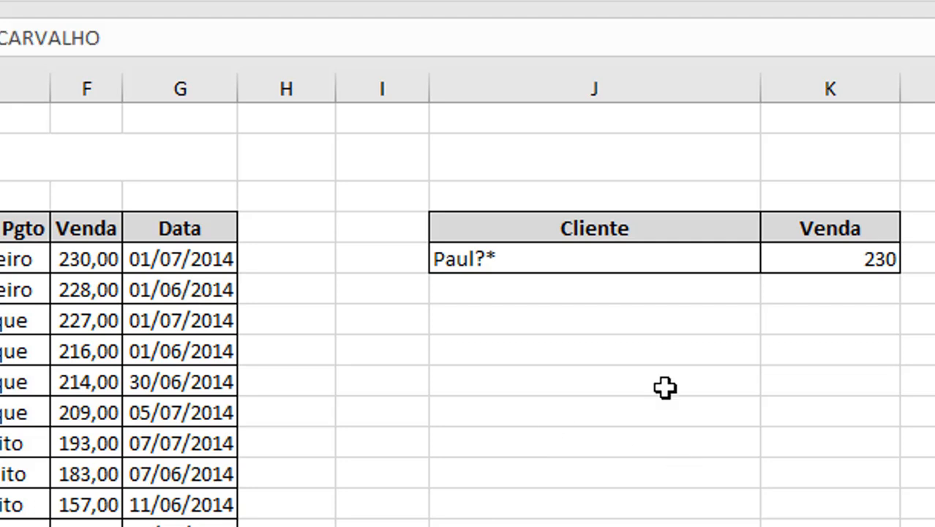
left_click(560, 258)
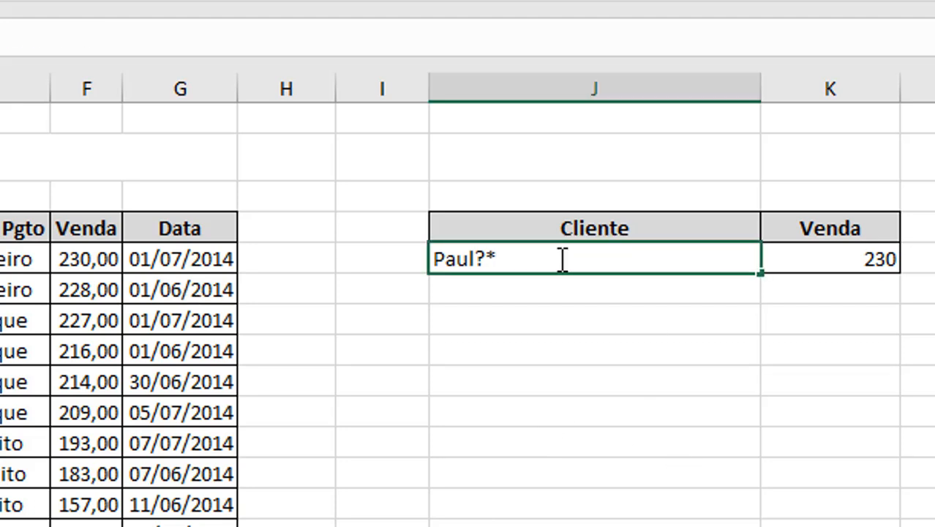
left_click(384, 259)
double_click(539, 260)
left_click_drag(539, 260, 355, 256)
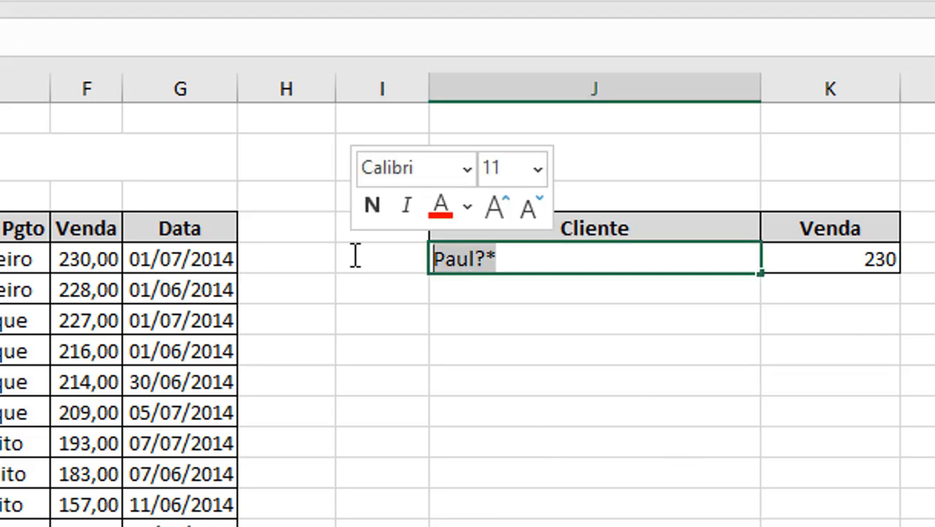
left_click(494, 261)
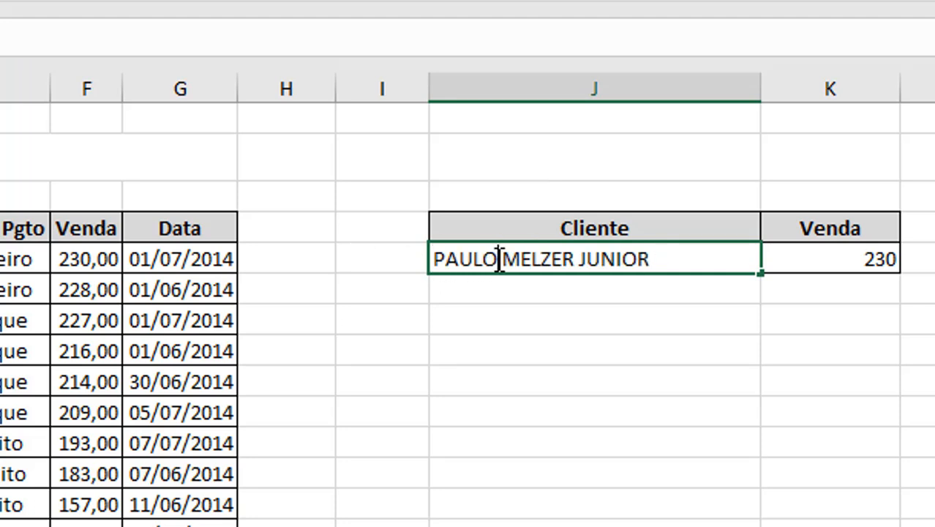
key("BackSpace")
key("super+space")
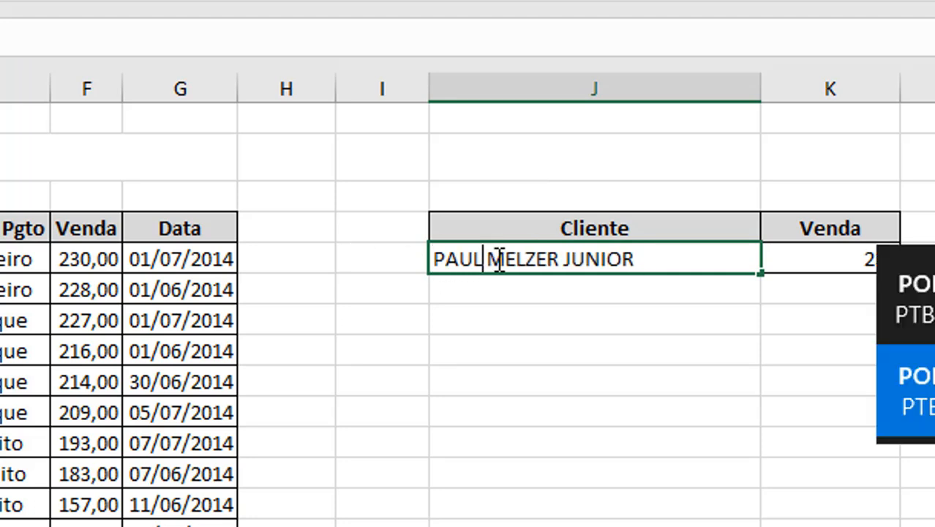
type("?")
key("Return")
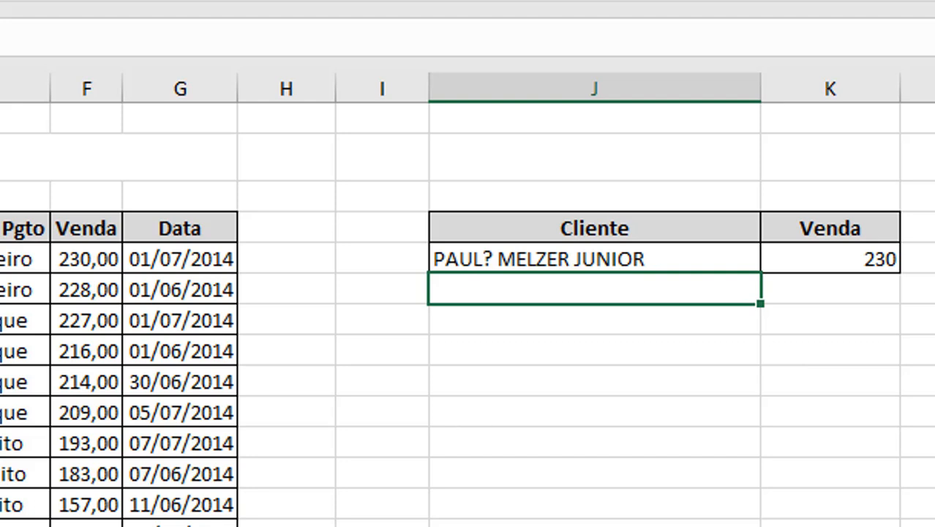
left_click(2, 399)
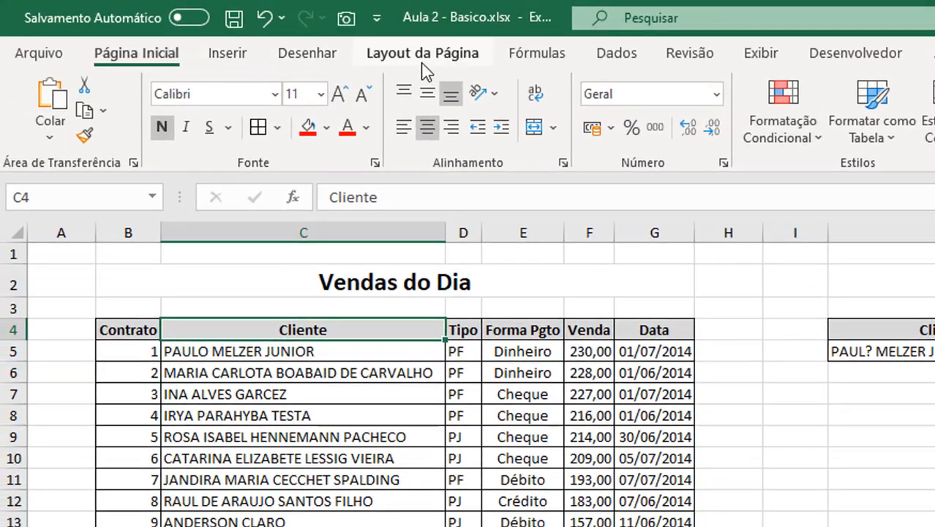
Step: Turn on Filtro for the sales table and test a ?* wildcard search in the Cliente filter without applying it
left_click(619, 54)
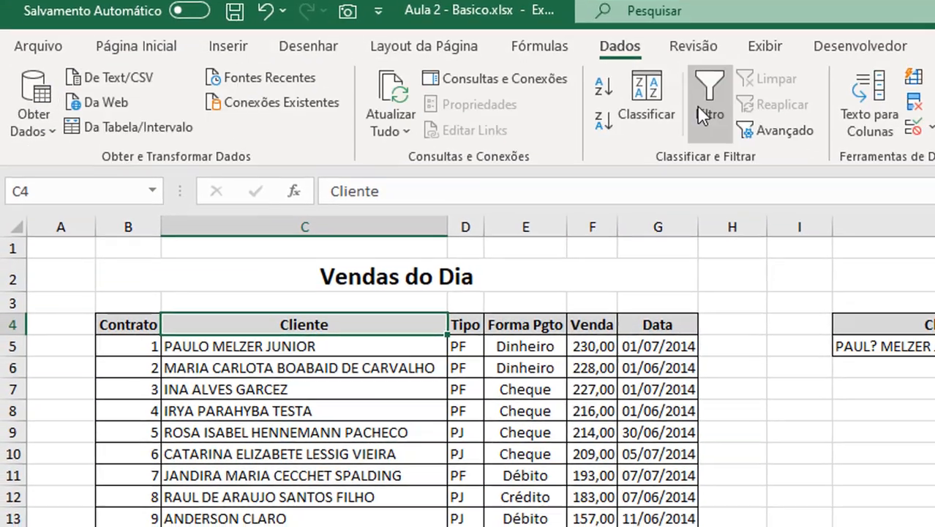
left_click(697, 104)
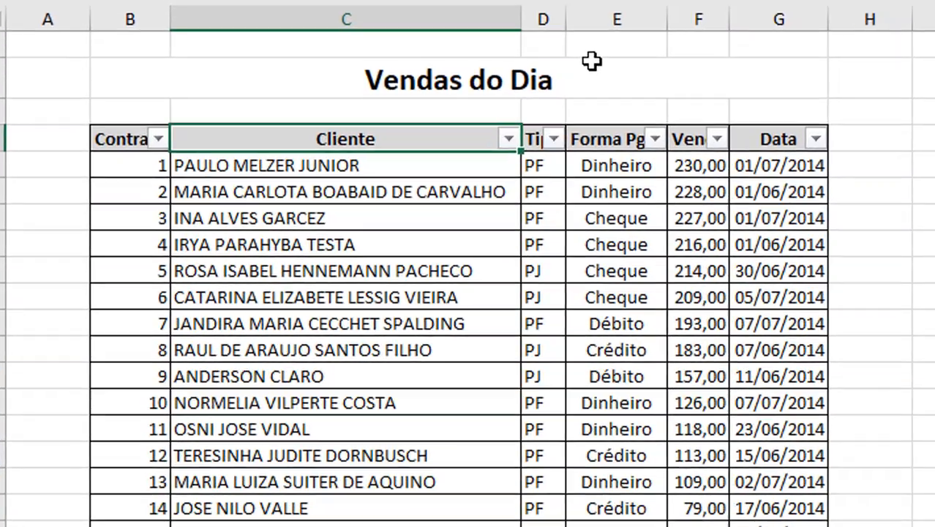
left_click(438, 325)
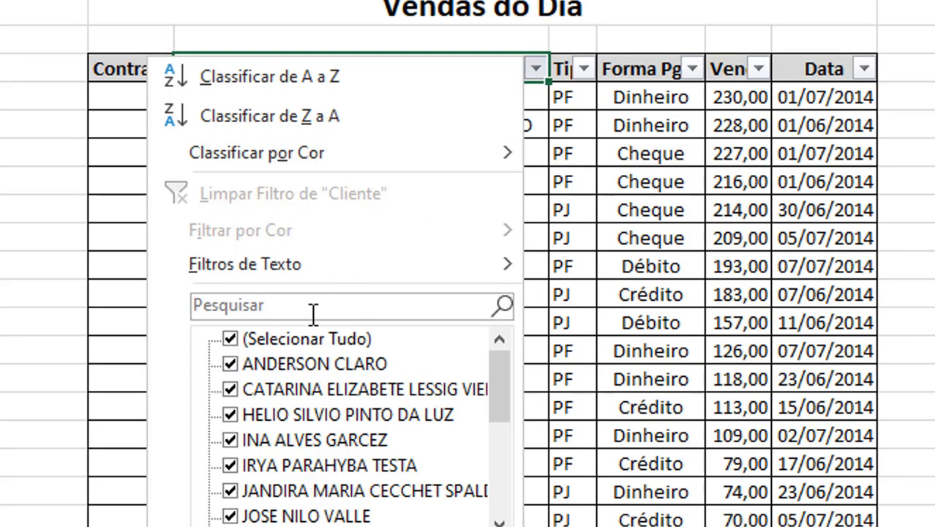
left_click(303, 309)
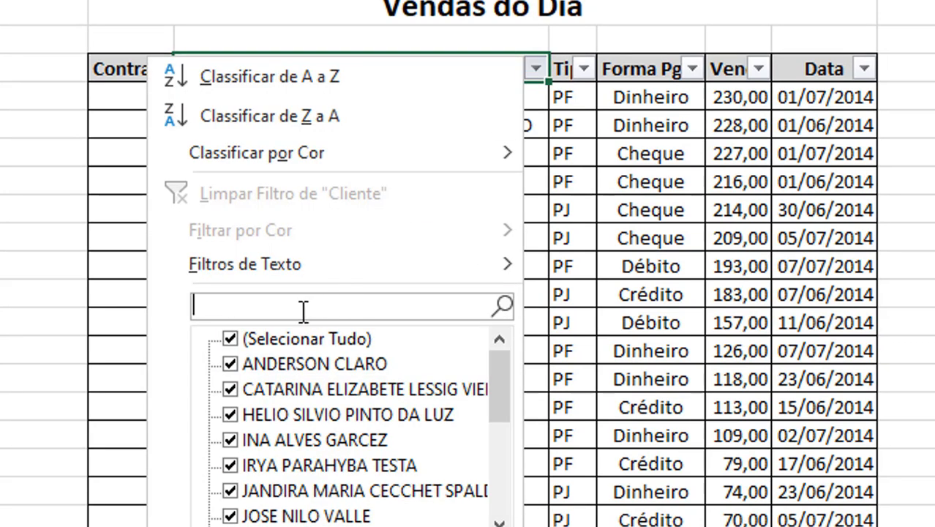
type("Paulo?*")
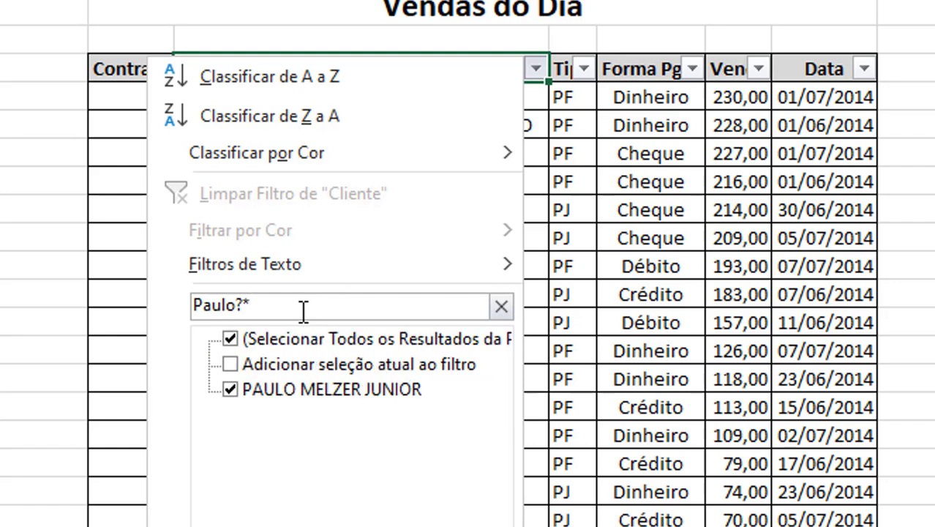
key("Left")
key("Left")
key("BackSpace")
key("End")
key("BackSpace")
key("BackSpace")
key("BackSpace")
key("BackSpace")
key("BackSpace")
key("BackSpace")
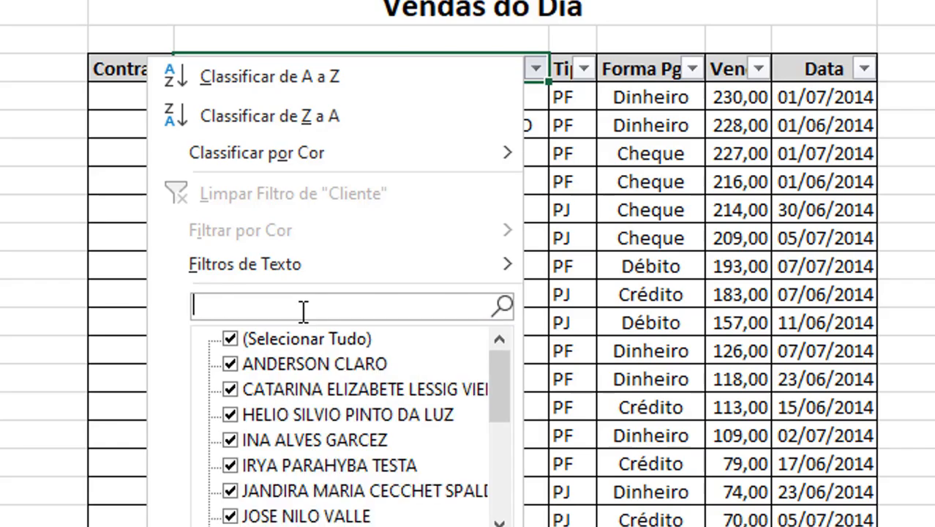
key("Escape")
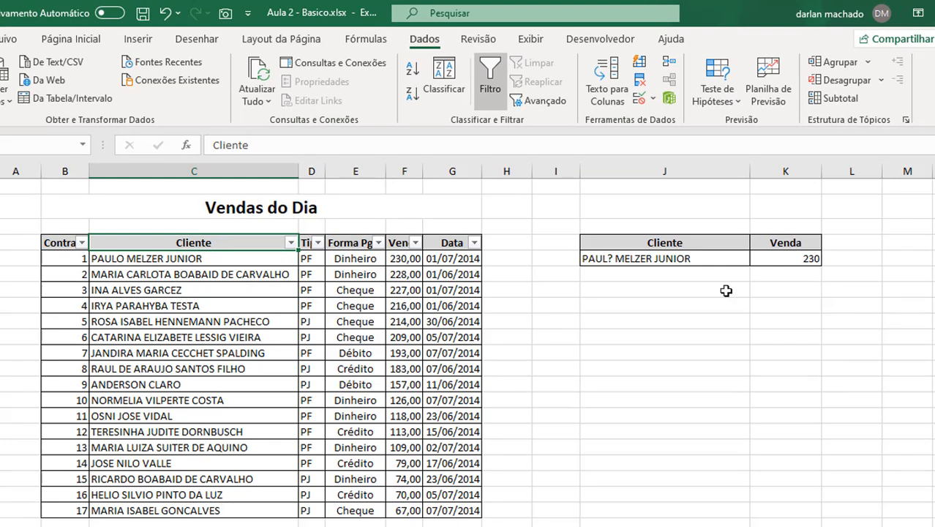
Step: Enter a first name in J9 and a surname in J10
left_click(609, 325)
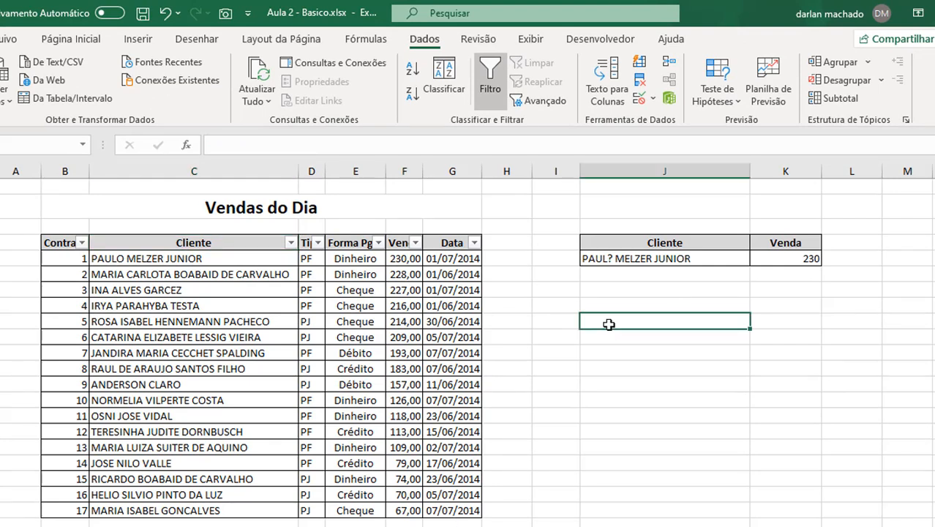
key("Return")
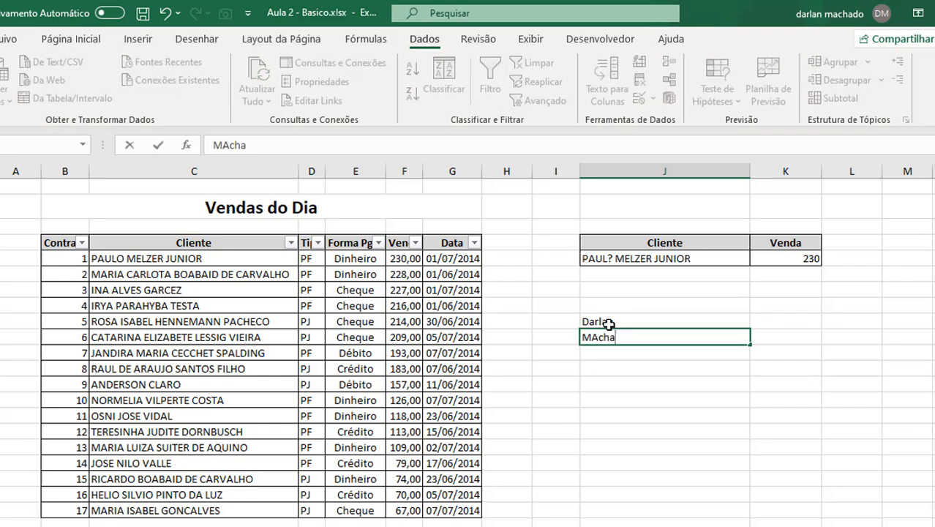
key("Return")
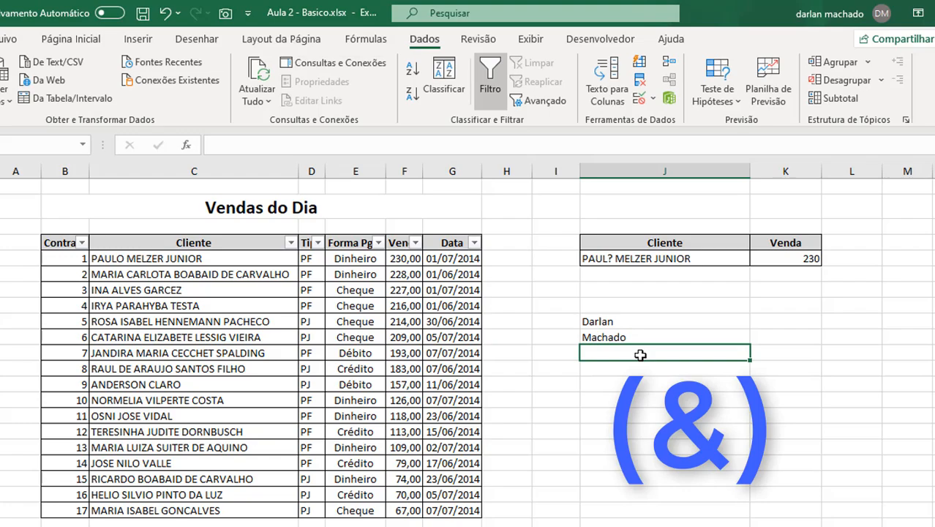
Step: Build =J9&" "&J10 in J11 to join the two names with a space
type("=")
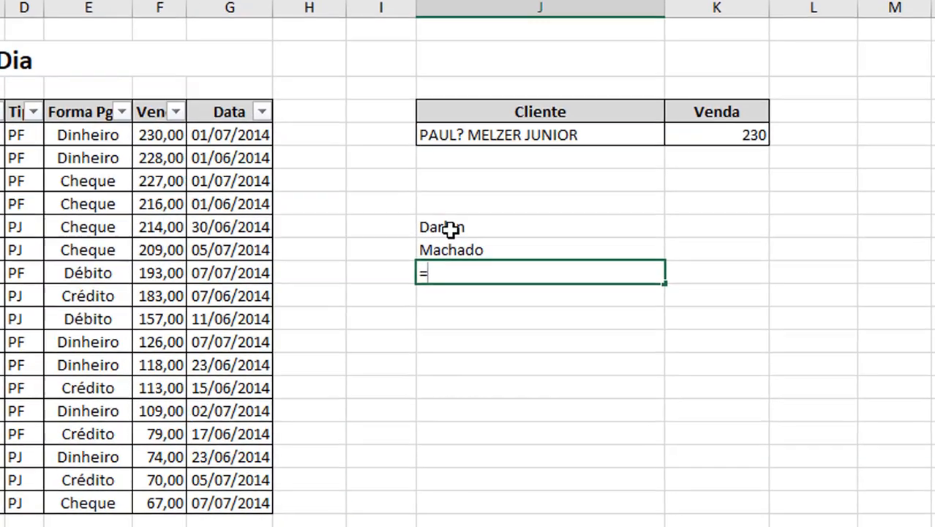
left_click(450, 229)
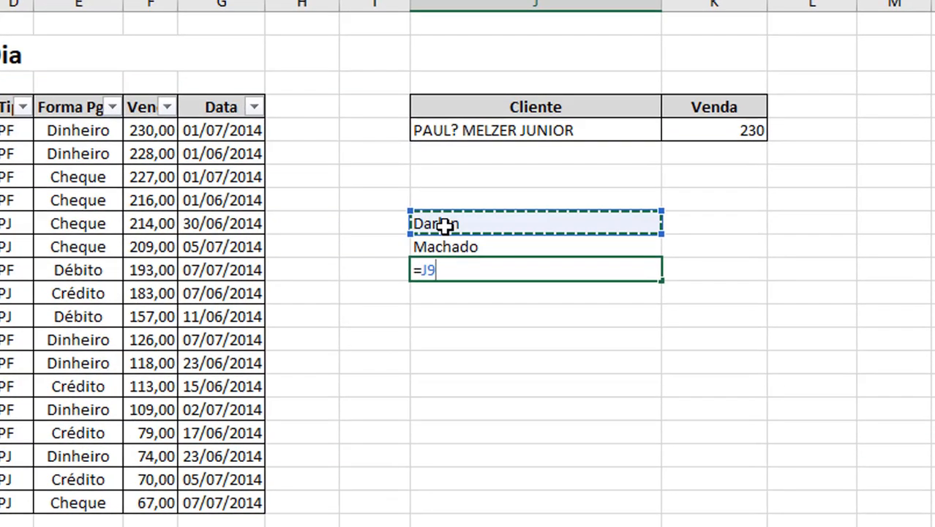
type("&")
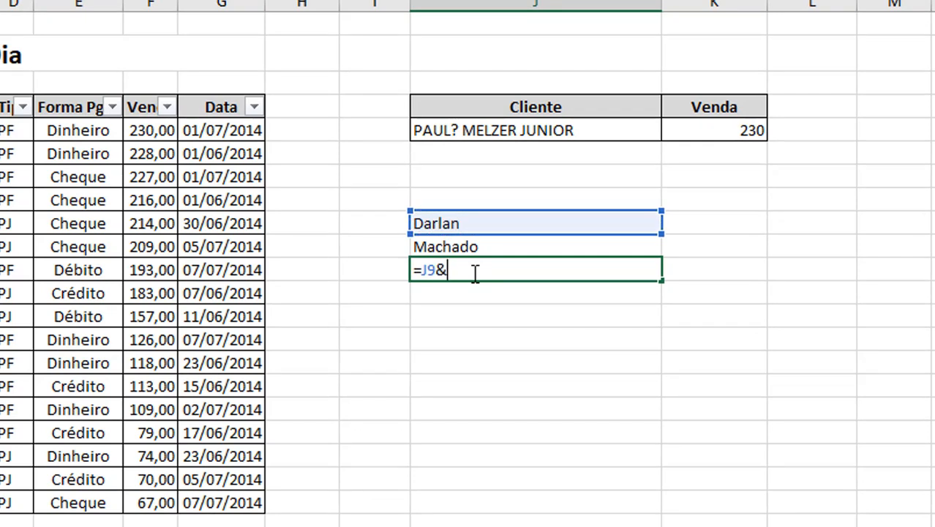
left_click(454, 247)
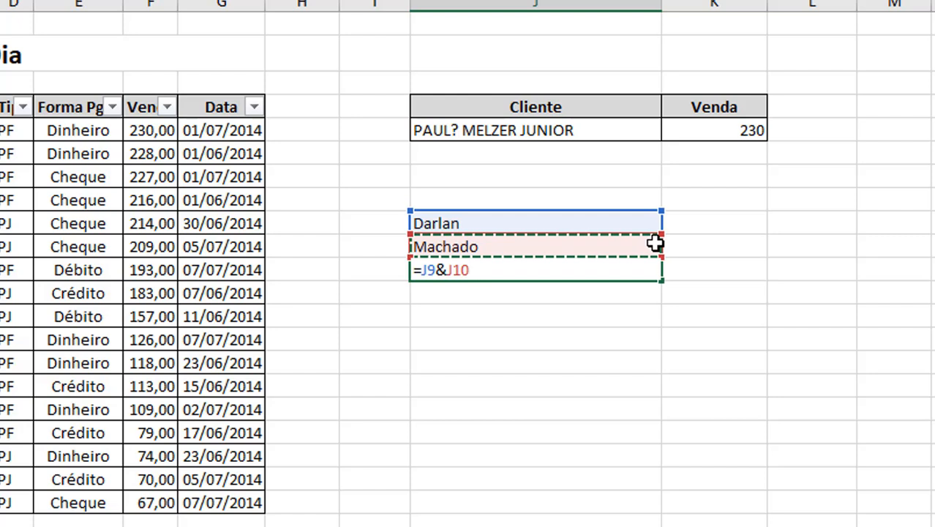
key("Return")
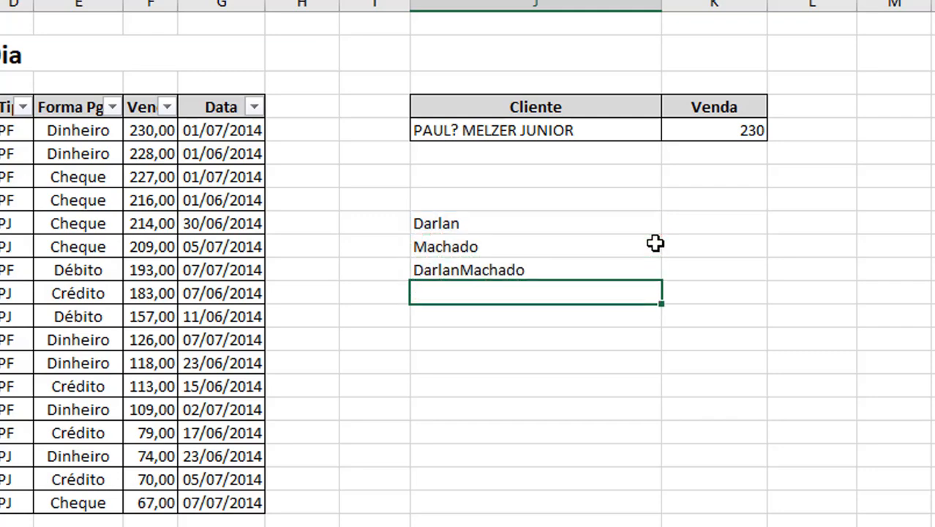
double_click(570, 264)
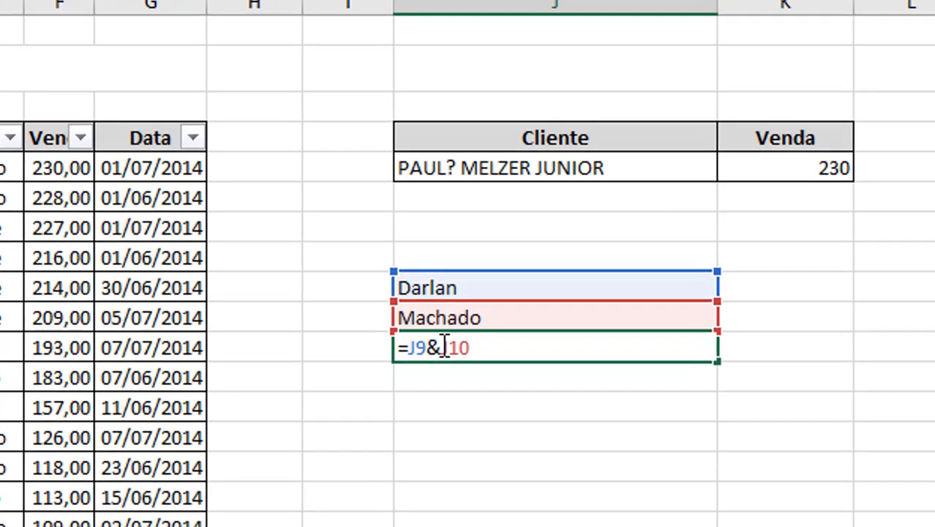
key("Left")
key("Left")
key("Left")
type("\" \"")
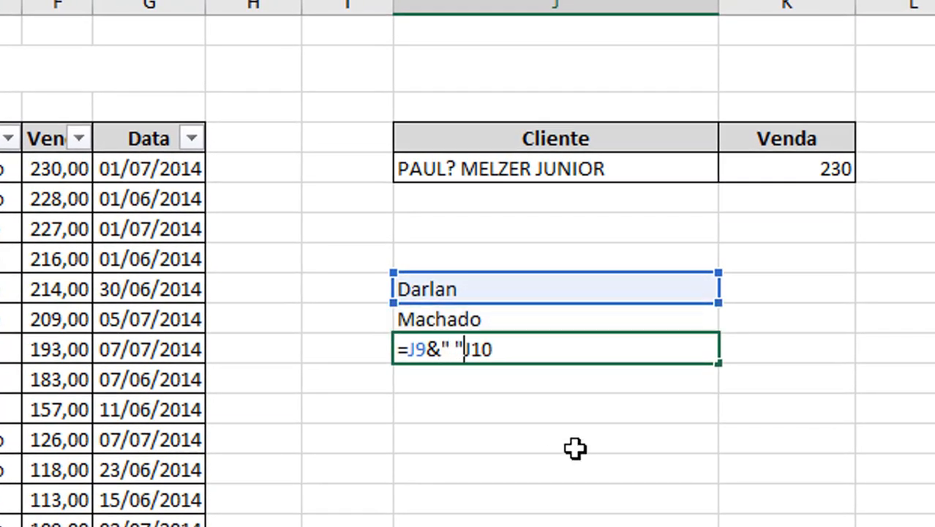
type("&")
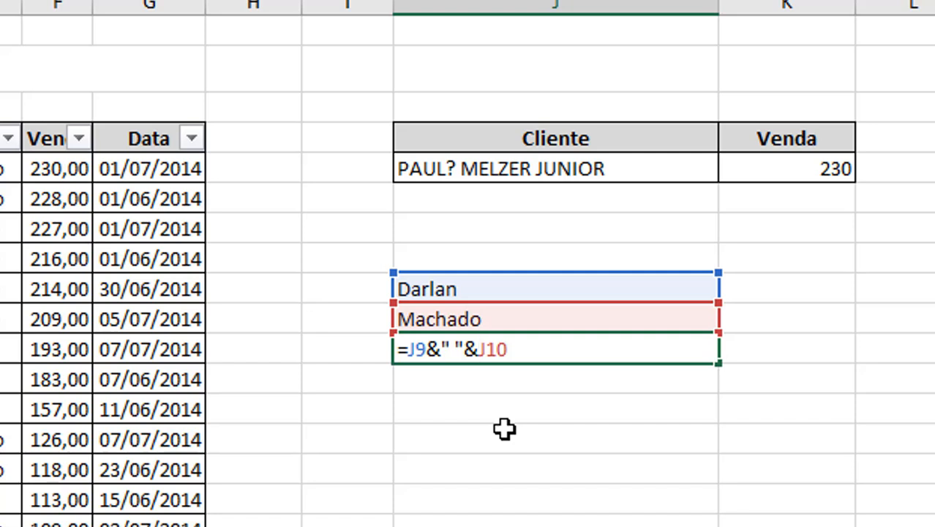
key("Return")
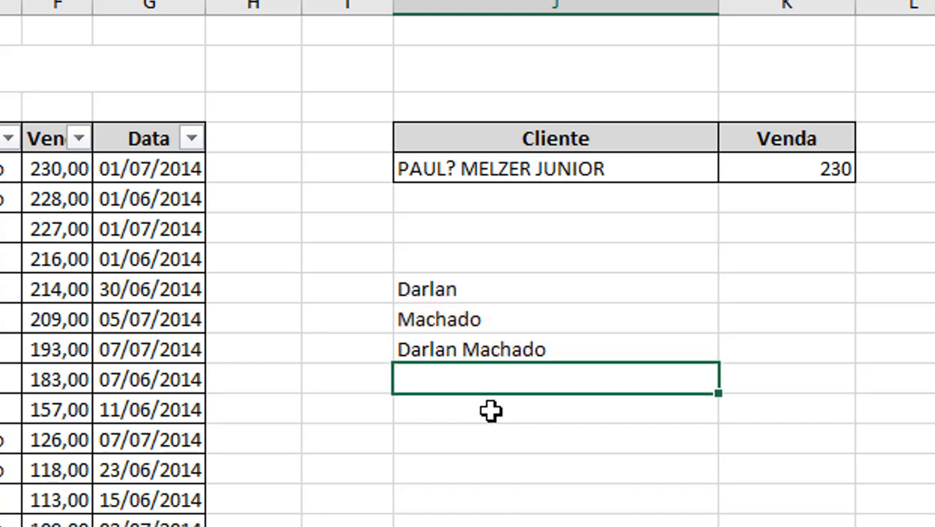
left_click(447, 350)
Step: Put a new first name in J9 and surname in J10, and clear J11
left_click(461, 294)
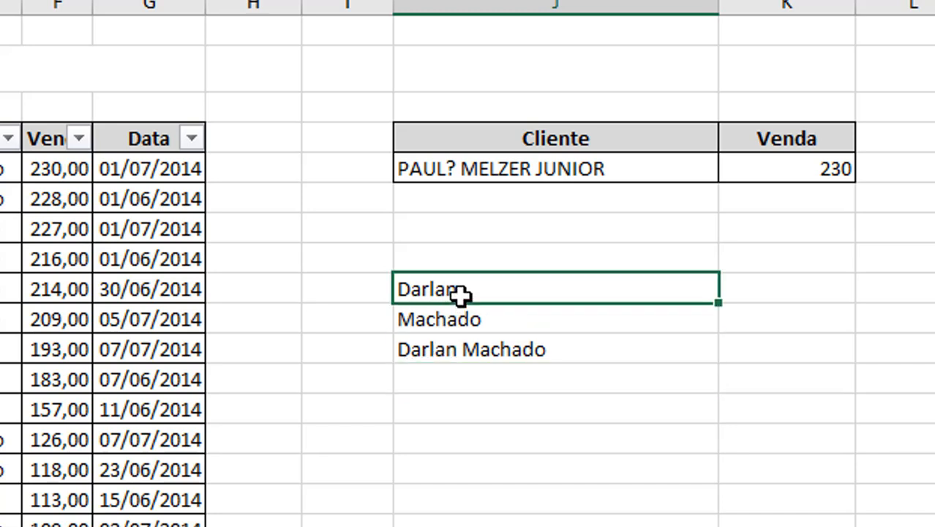
key("Return")
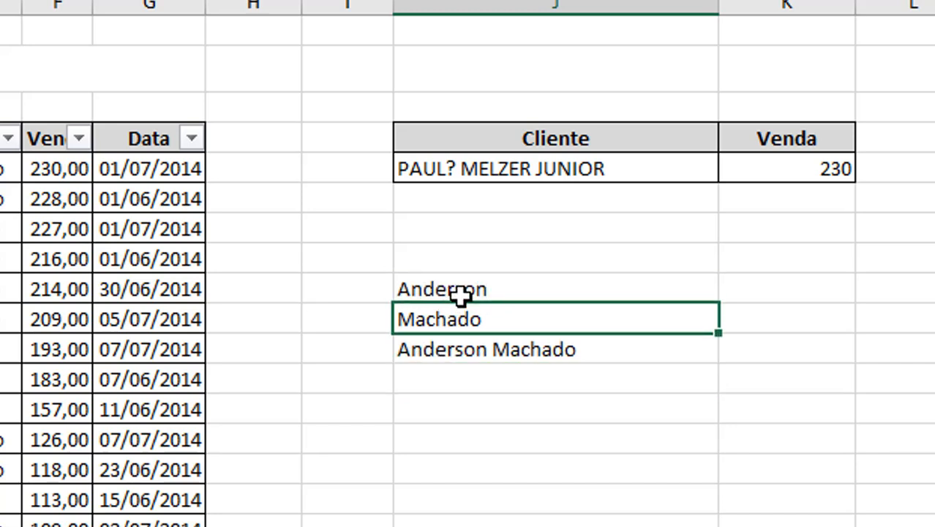
key("Return")
key("Return")
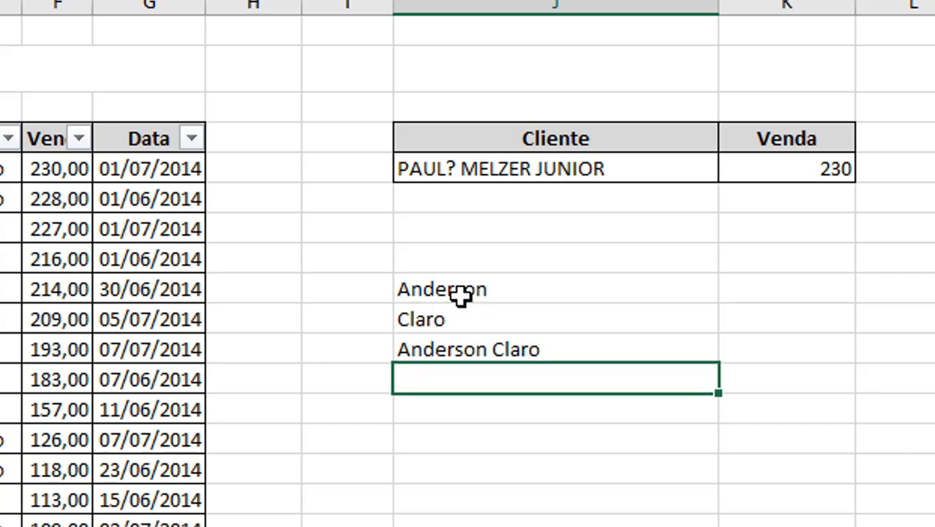
key("Up")
key("Delete")
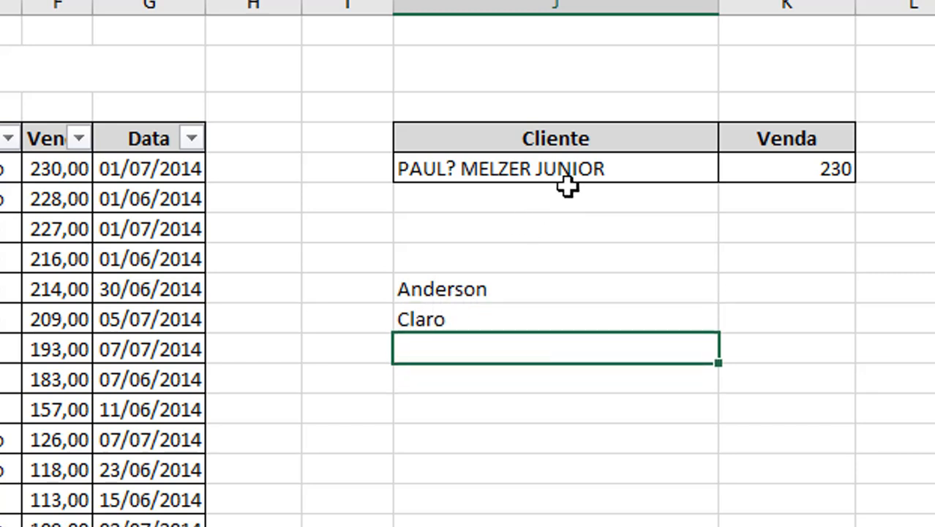
Step: Change K5's PROCV lookup value from J5 to J9&" "&J10
left_click(554, 167)
left_click(795, 170)
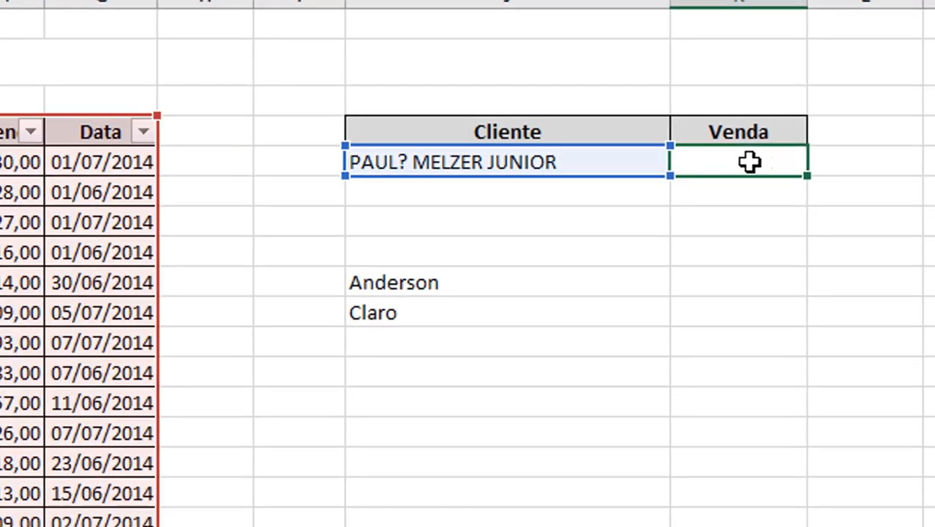
double_click(801, 168)
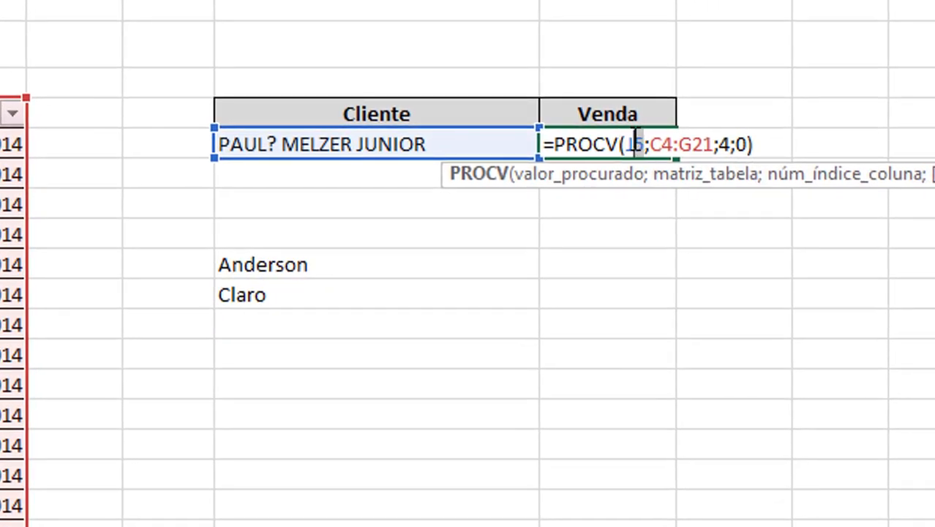
left_click_drag(636, 142, 627, 144)
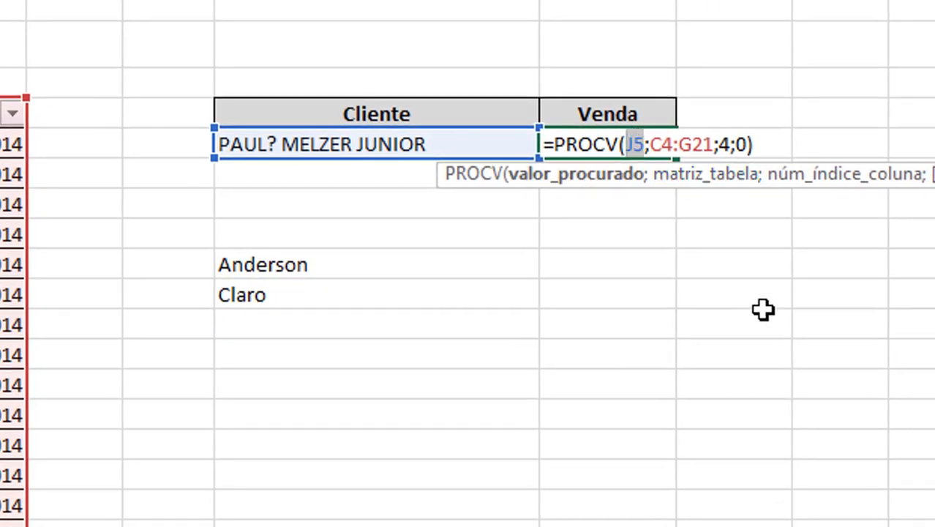
key("Delete")
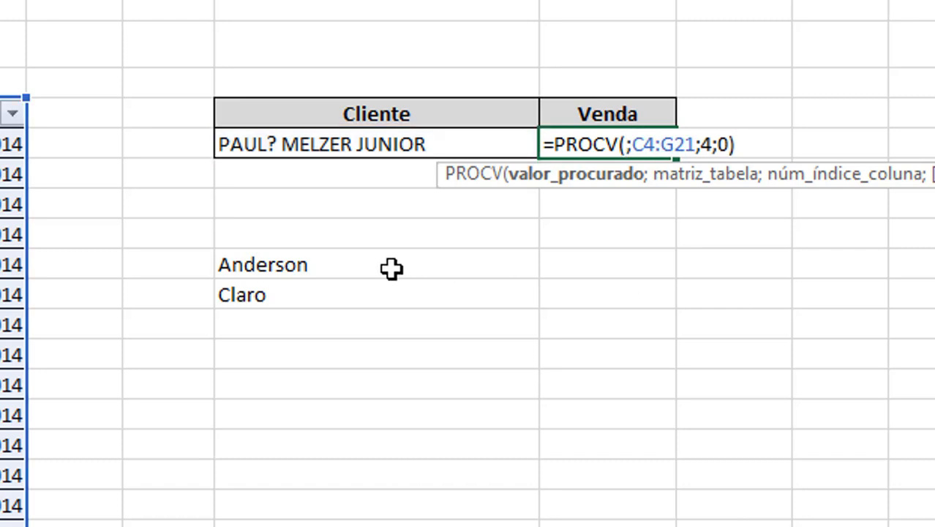
left_click(333, 270)
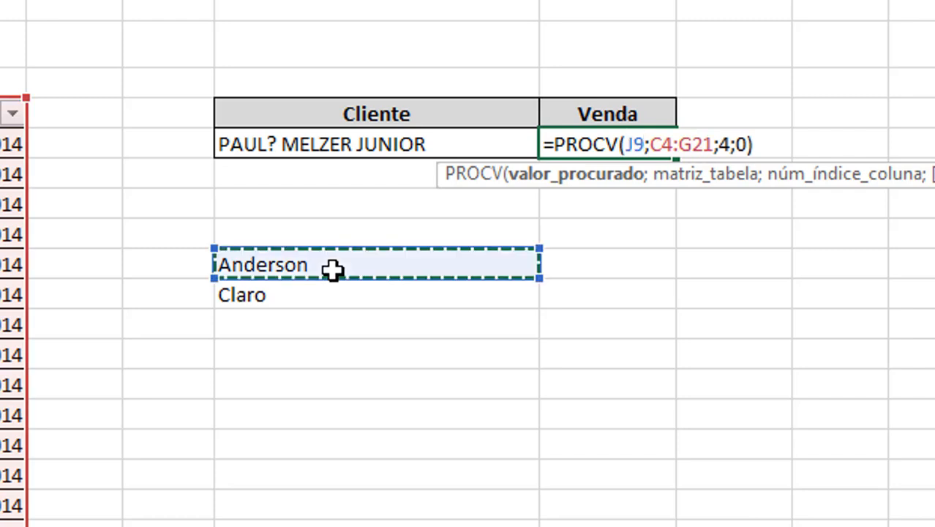
type("&\" \"")
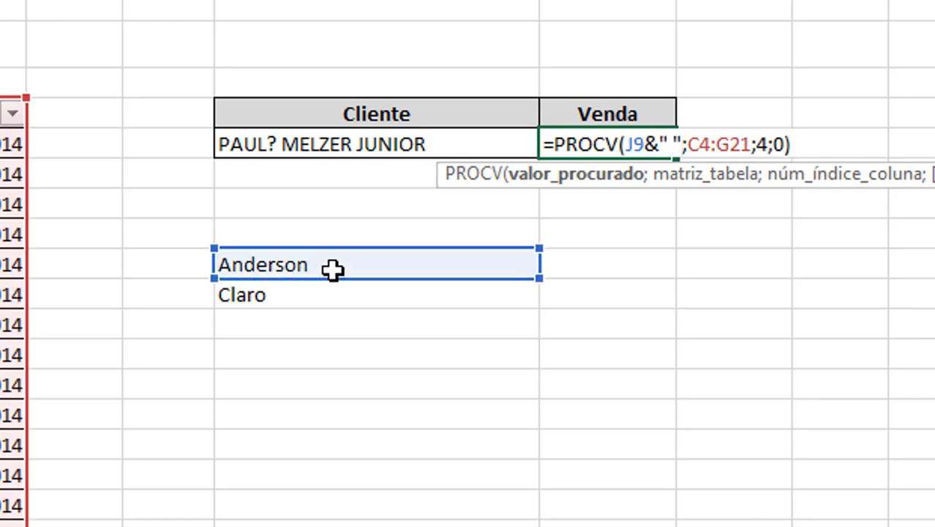
type("&")
left_click(302, 293)
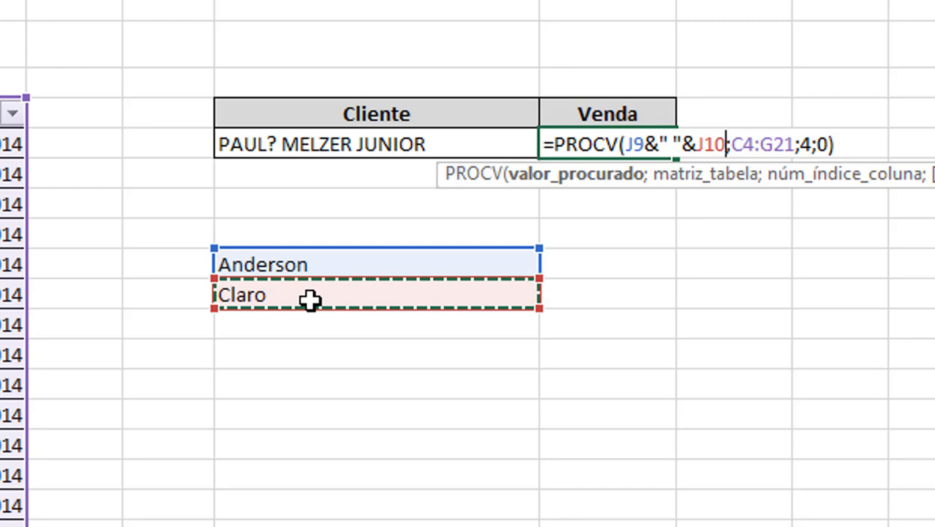
key("Return")
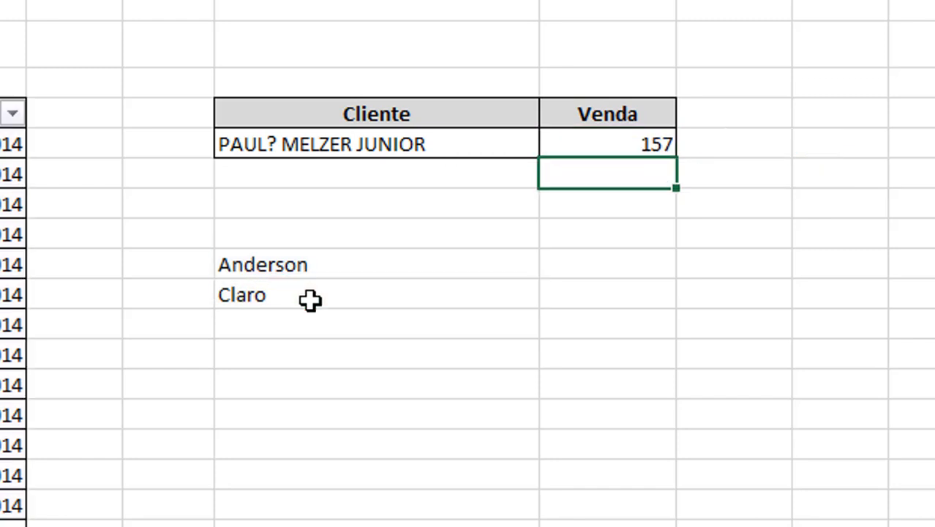
Step: Make the lookup value J9&"*"&J10 so Venda returns 157
key("Up")
key("Left")
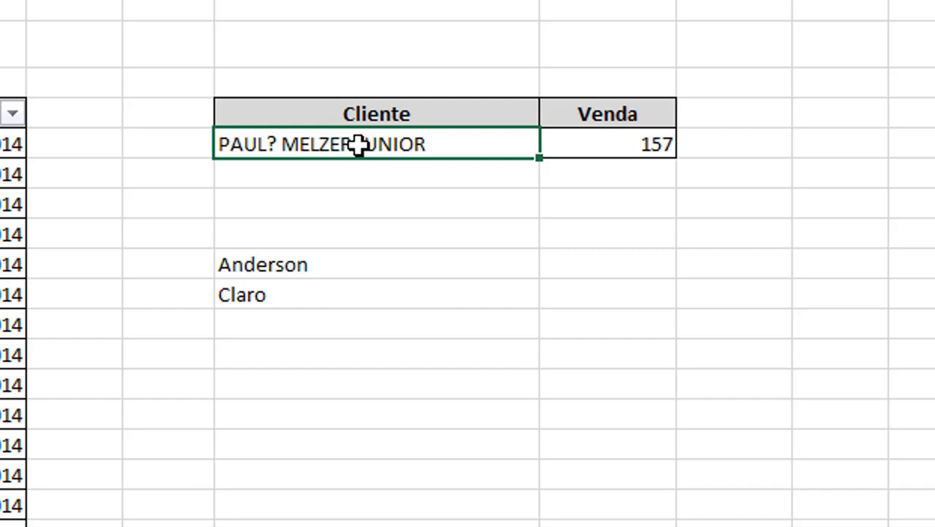
double_click(653, 142)
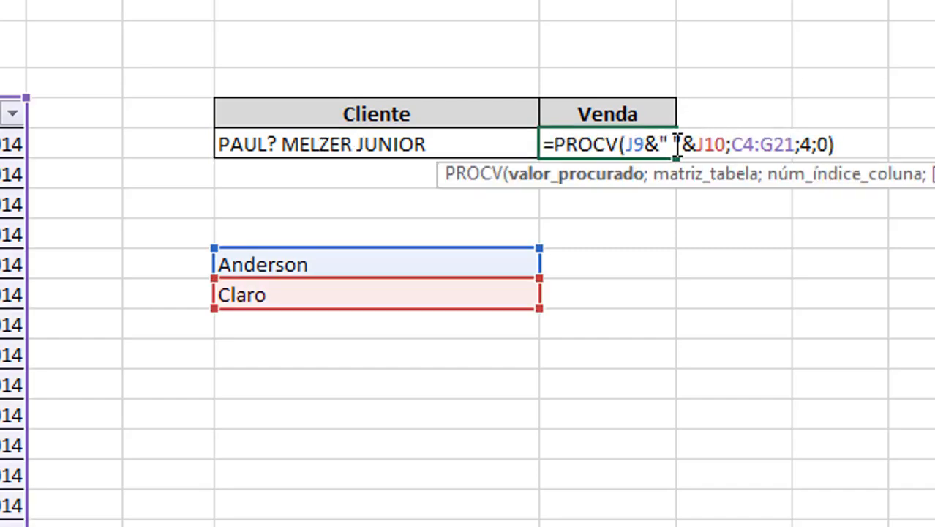
type("*")
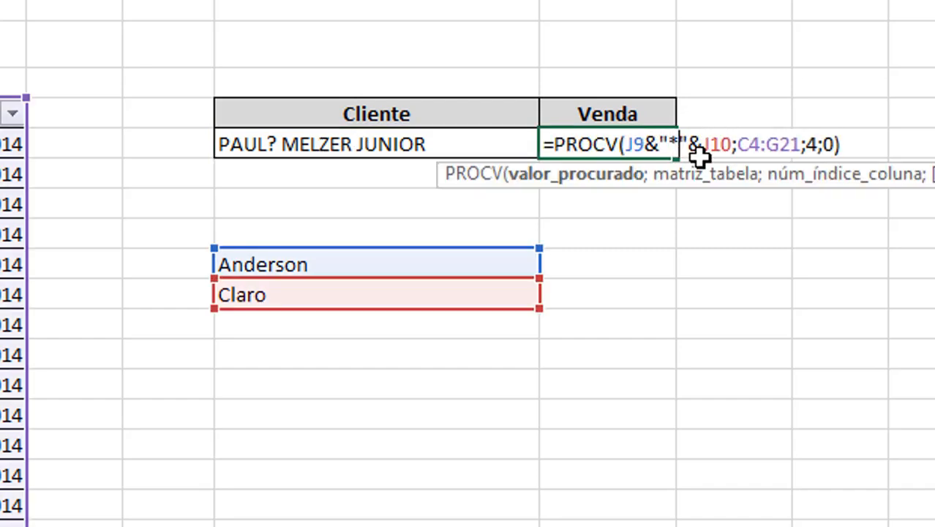
key("Return")
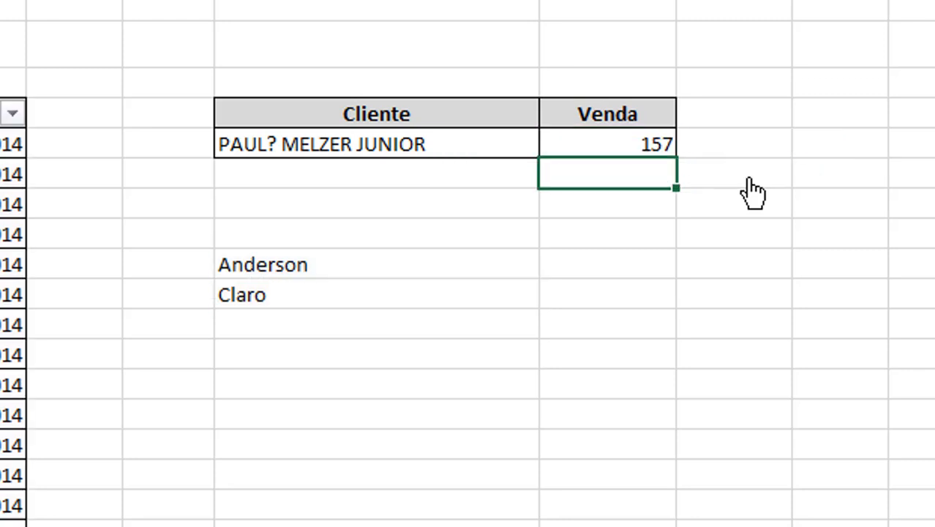
double_click(602, 140)
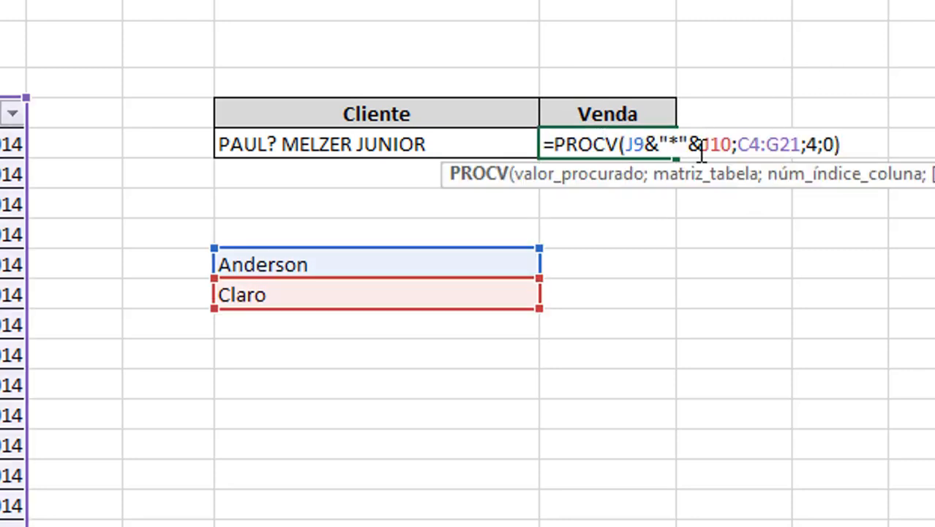
key("Return")
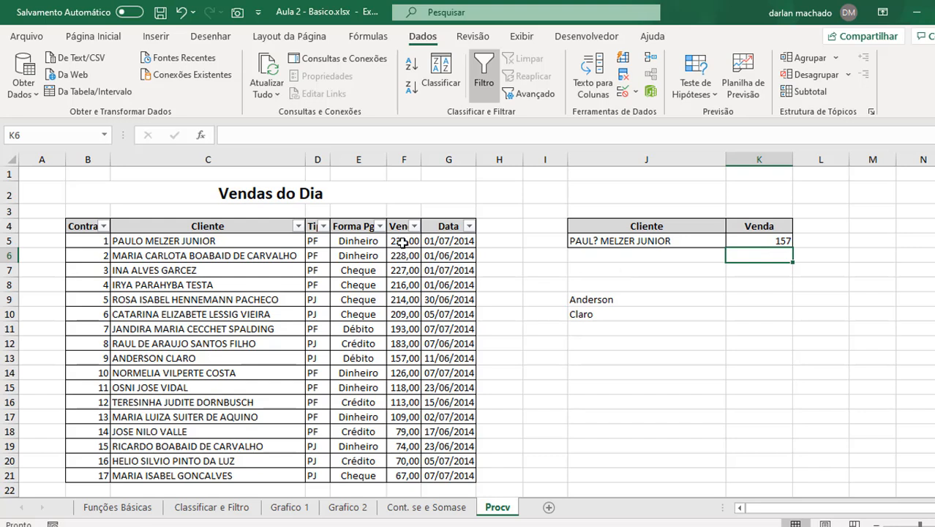
Step: Type a CPF number into J13, then open the Format Cells dialog for it with Ctrl+1
left_click(635, 356)
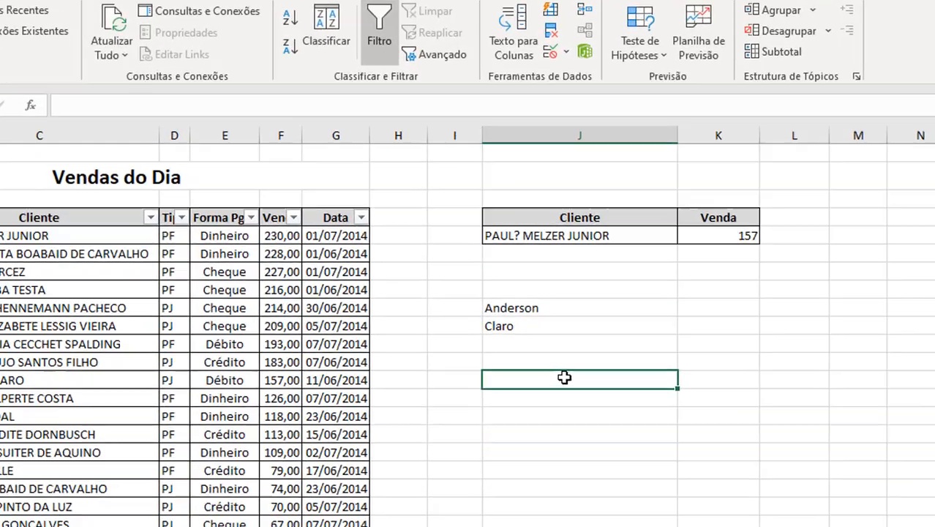
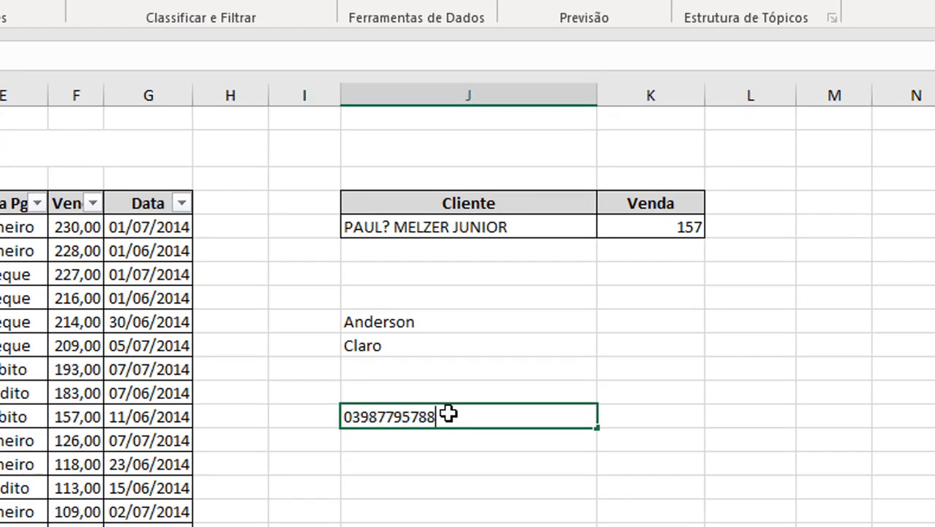
key("Return")
left_click(448, 414)
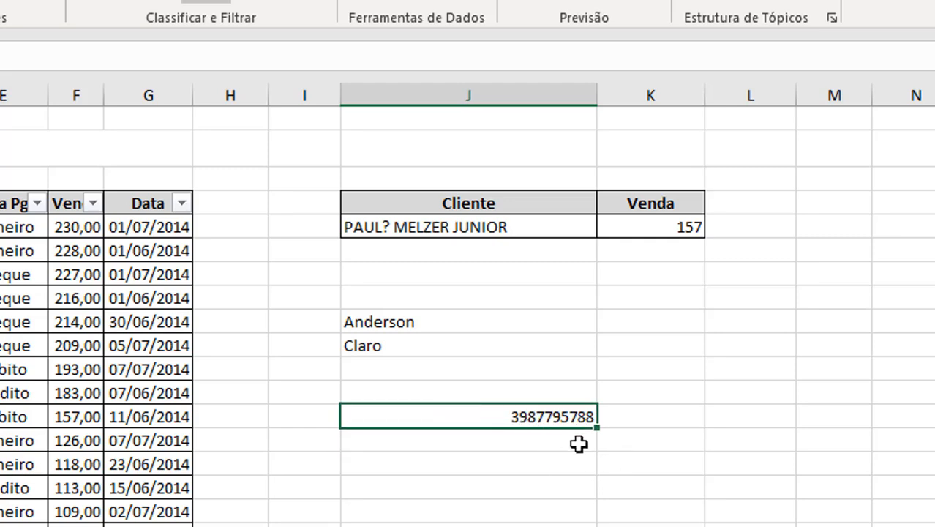
key("ctrl+1")
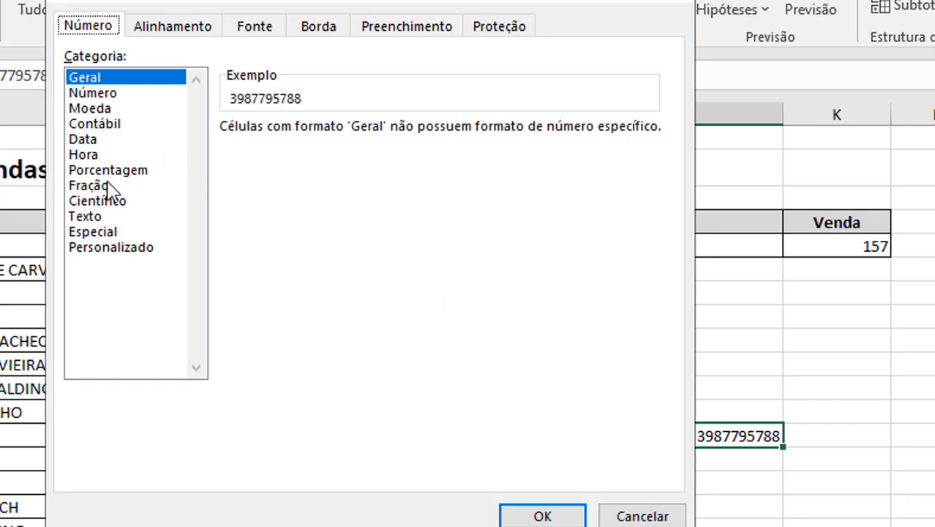
Step: Replace J13's custom format code with ###"."###"."###"-"## to punctuate the CPF
left_click(102, 246)
left_click_drag(272, 148, 76, 128)
type("#")
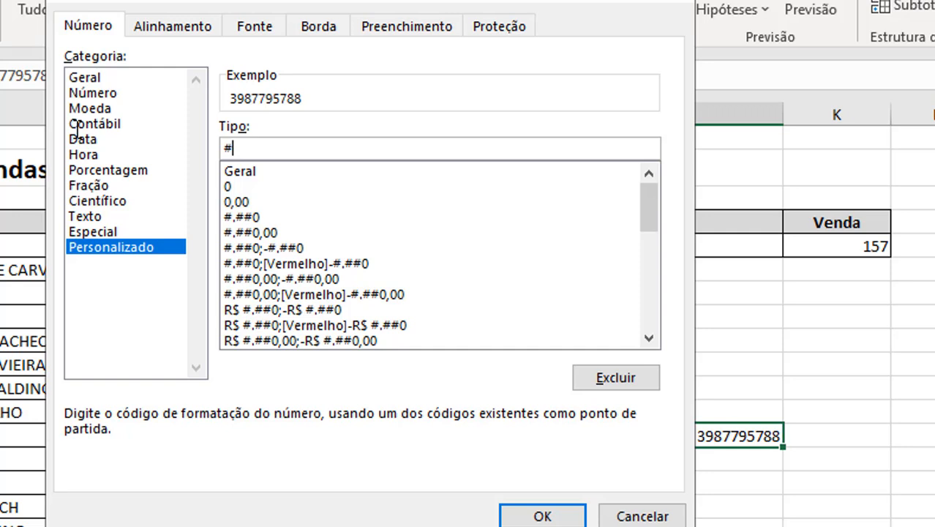
type("##\".\"")
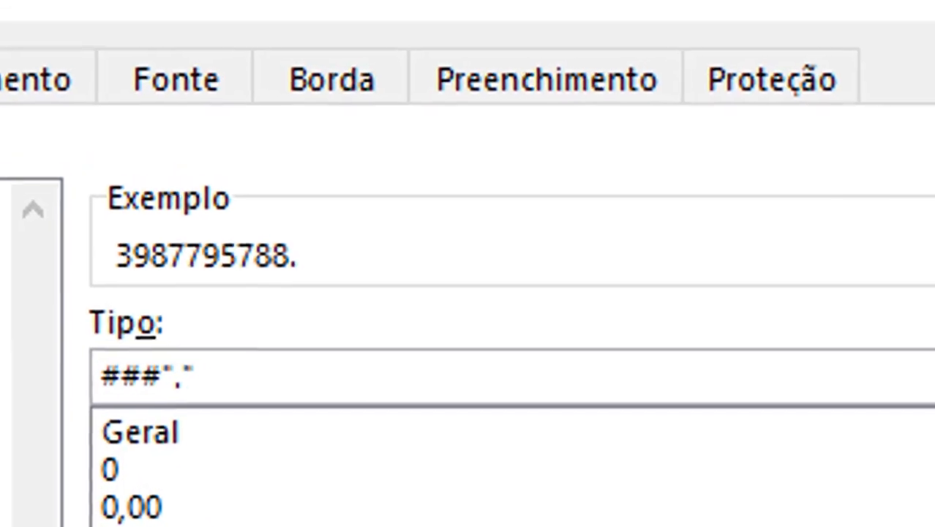
type("###\".\"")
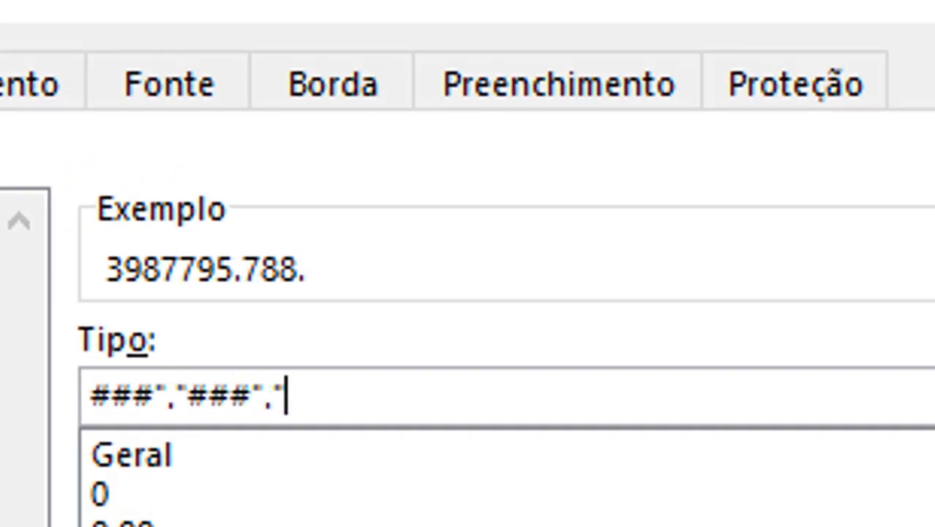
type("###\"-\"##")
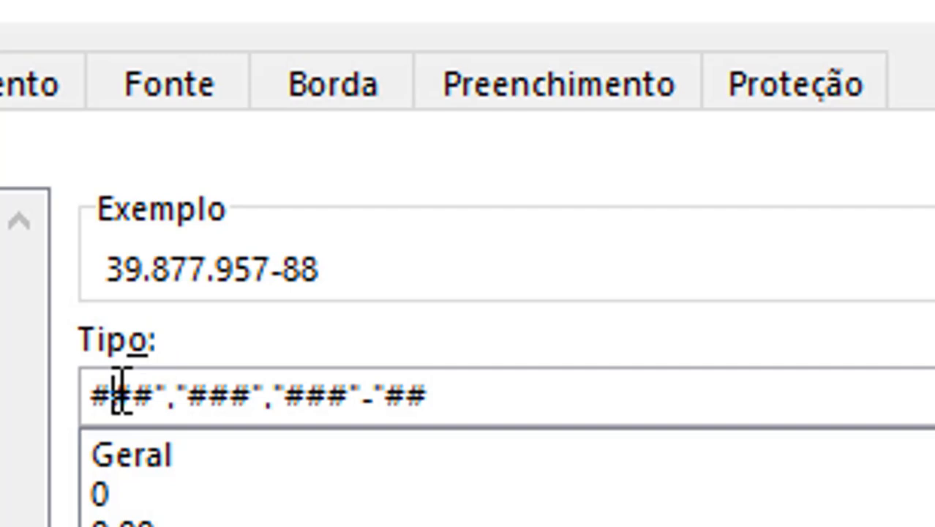
Step: Change the code to 00#"."###"."###"-"## so the leading zero shows, and apply it
key("Home")
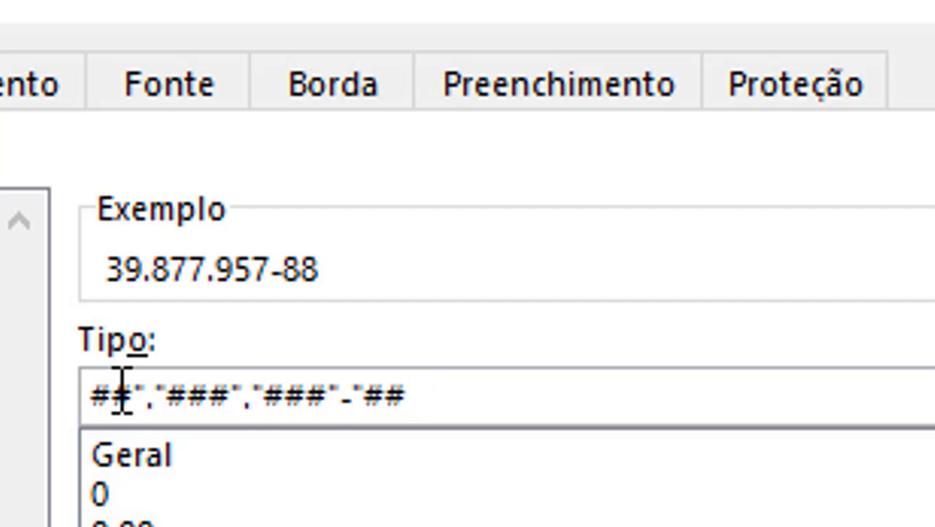
key("Delete")
type("0")
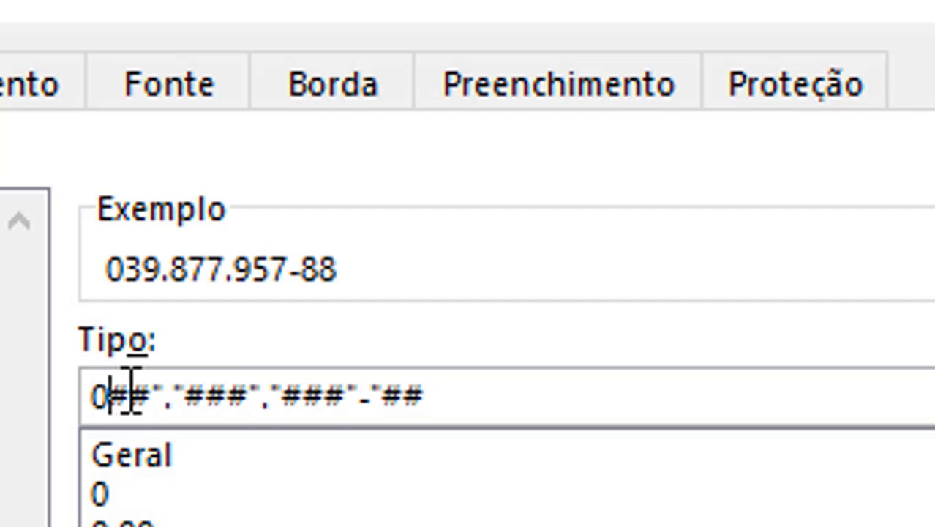
left_click(136, 394)
key("BackSpace")
type("0")
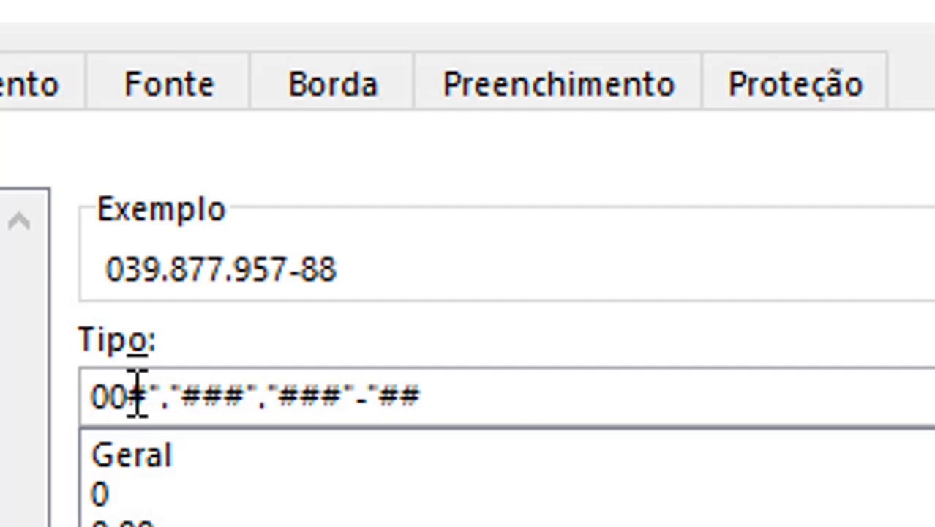
key("Left")
key("Right")
key("Right")
key("Right")
key("Right")
key("Right")
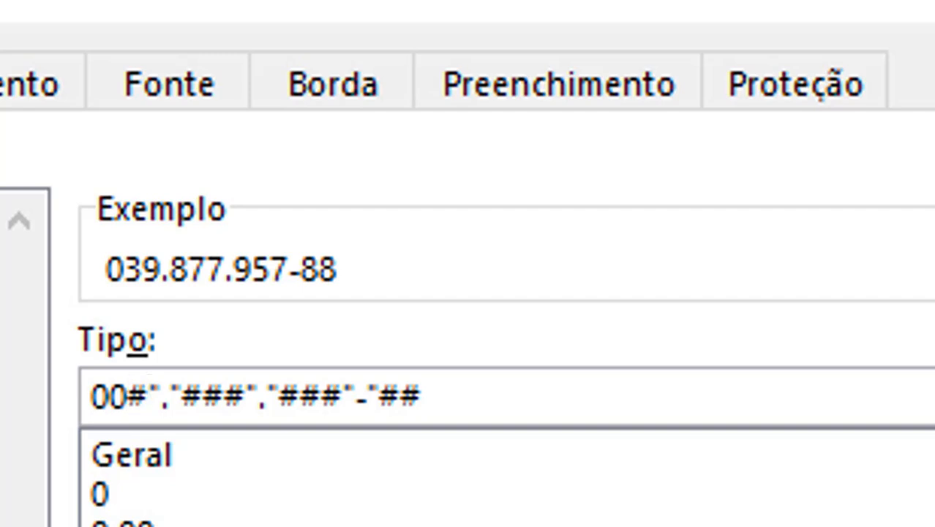
key("Right")
key("Right")
key("Right")
key("Right")
key("Right")
key("Right")
key("Right")
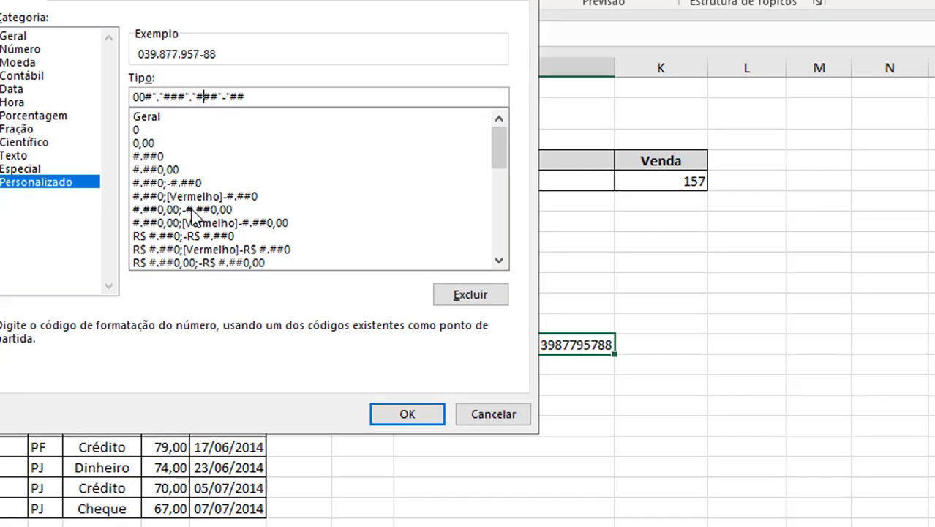
key("Return")
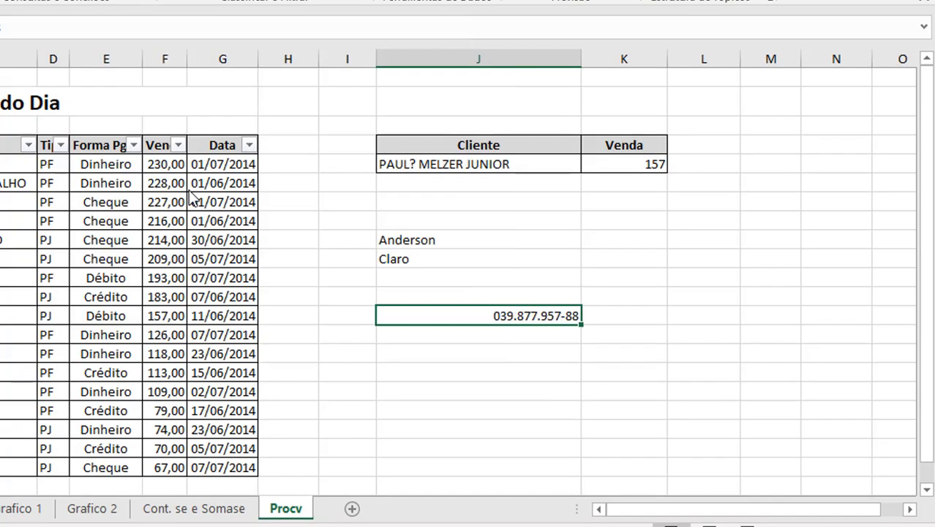
Step: Insert today's date, 10/12/2019, in L9 and widen column L to show it fully
left_click(723, 223)
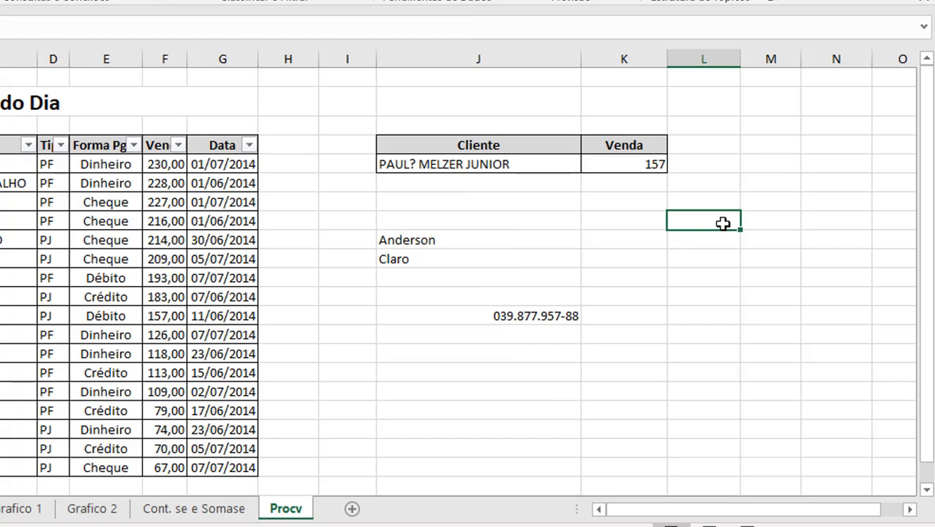
key("ctrl+semicolon")
key("Return")
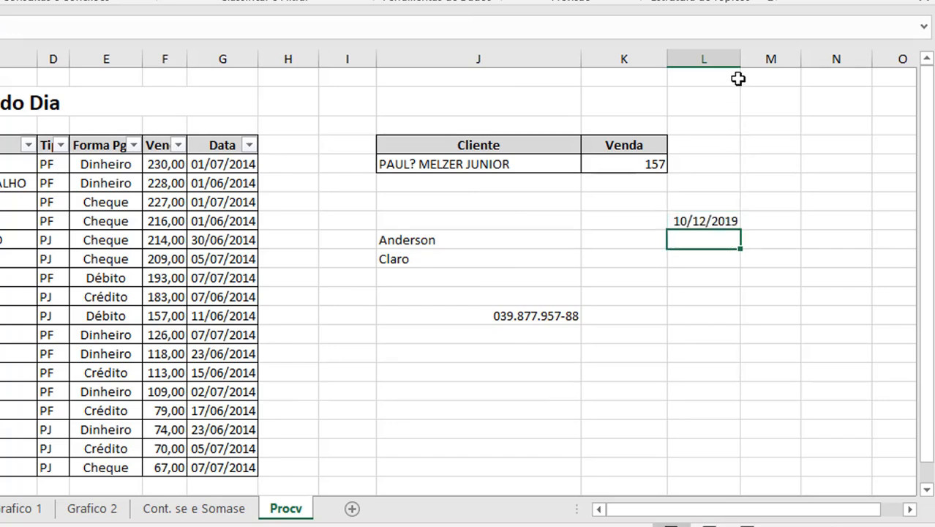
left_click_drag(741, 60, 727, 59)
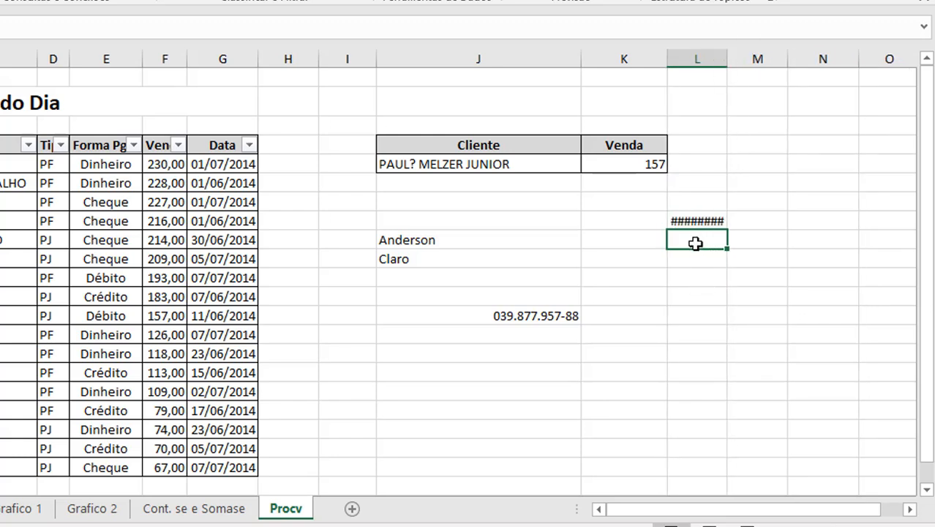
left_click_drag(727, 57, 744, 58)
Step: Select empty cell J17 and bring up its Format Cells dialog
left_click(720, 270)
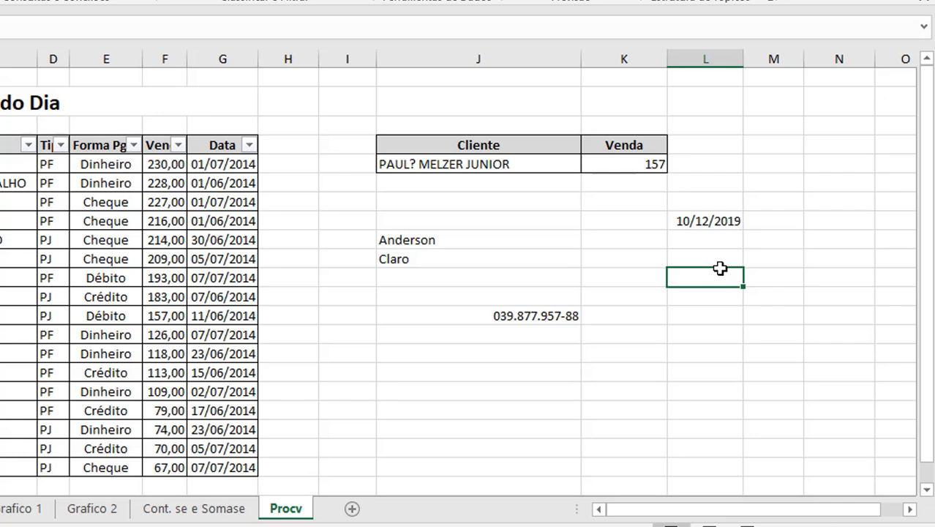
key("Down")
key("Down")
key("Down")
key("Down")
key("Down")
key("Left")
key("Left")
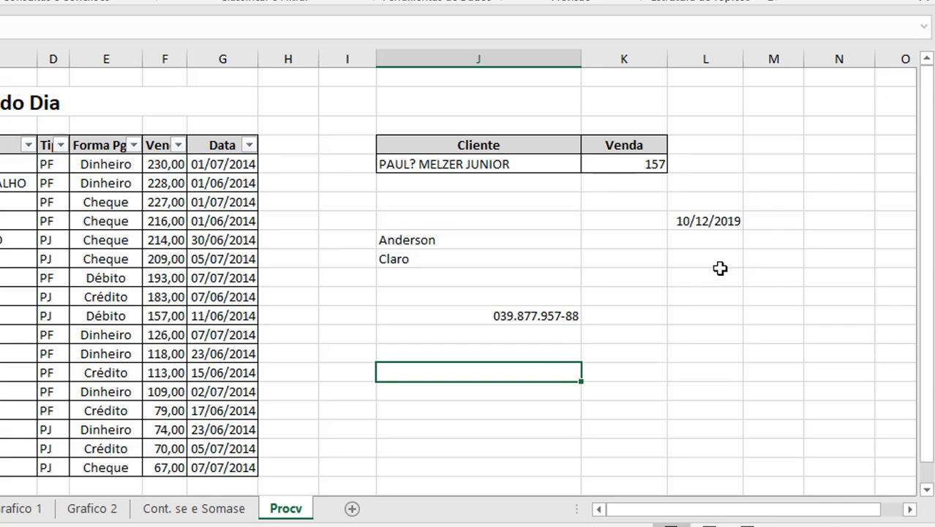
key("ctrl+1")
Step: Give the empty cell the custom text format @ in place of Geral
left_click(53, 167)
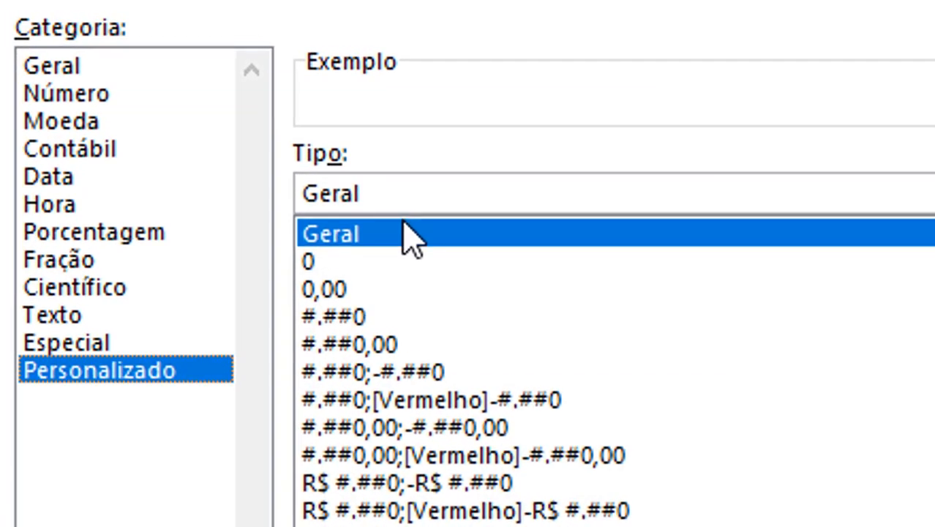
left_click(391, 201)
key("shift+Home")
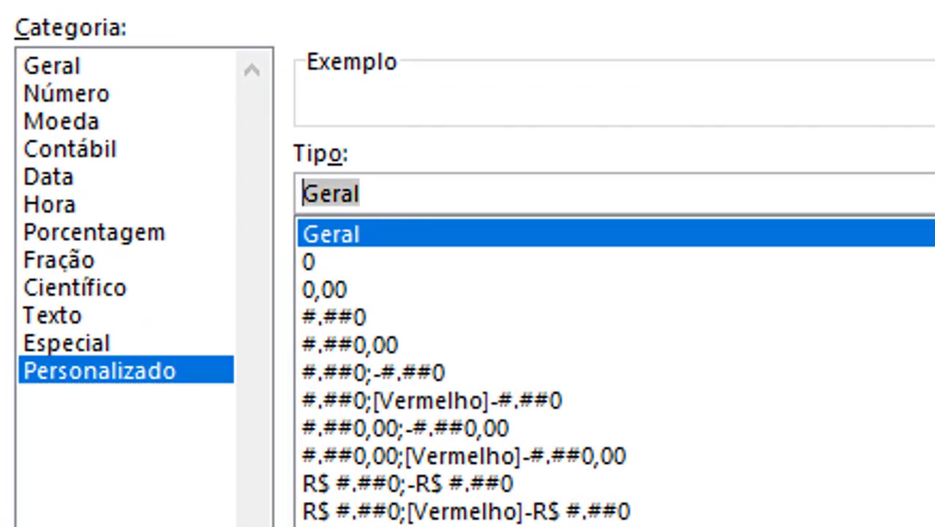
type("@")
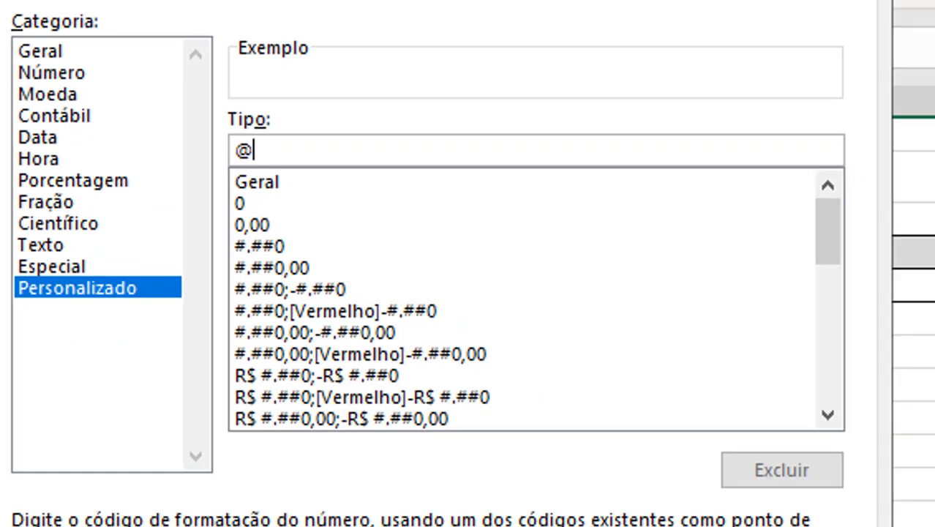
key("Return")
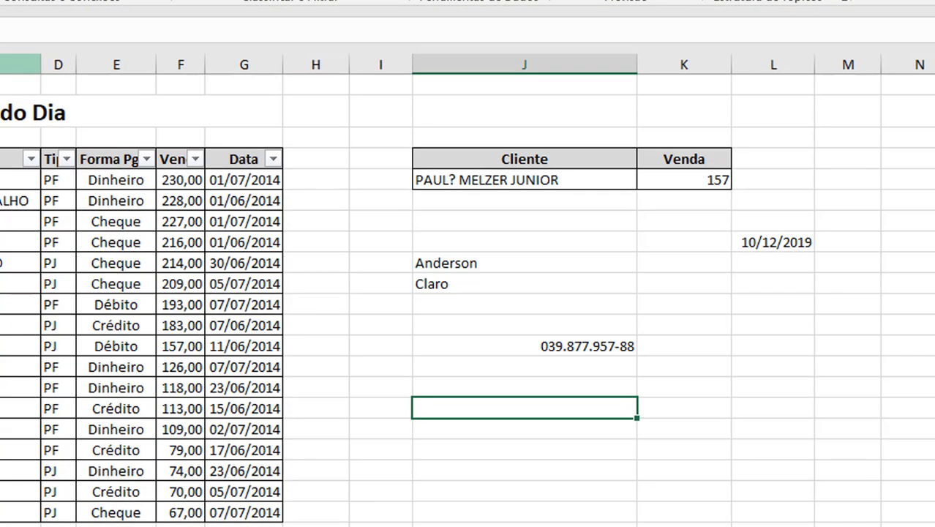
key("Up")
key("Up")
key("Up")
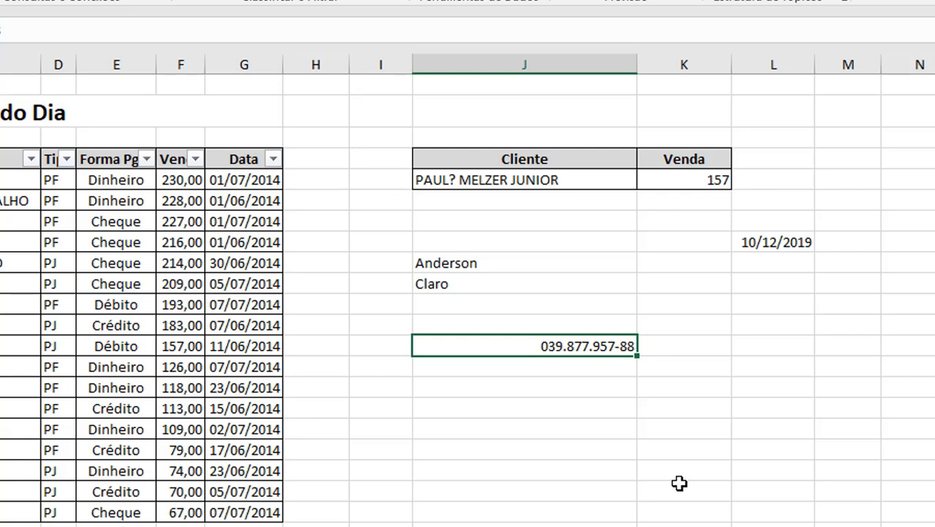
key("ctrl+1")
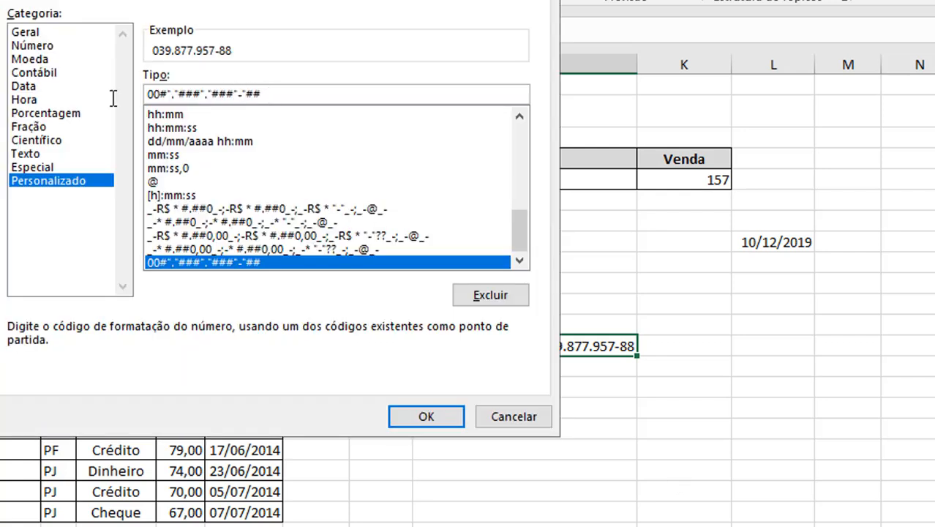
left_click_drag(265, 94, 23, 93)
type("@")
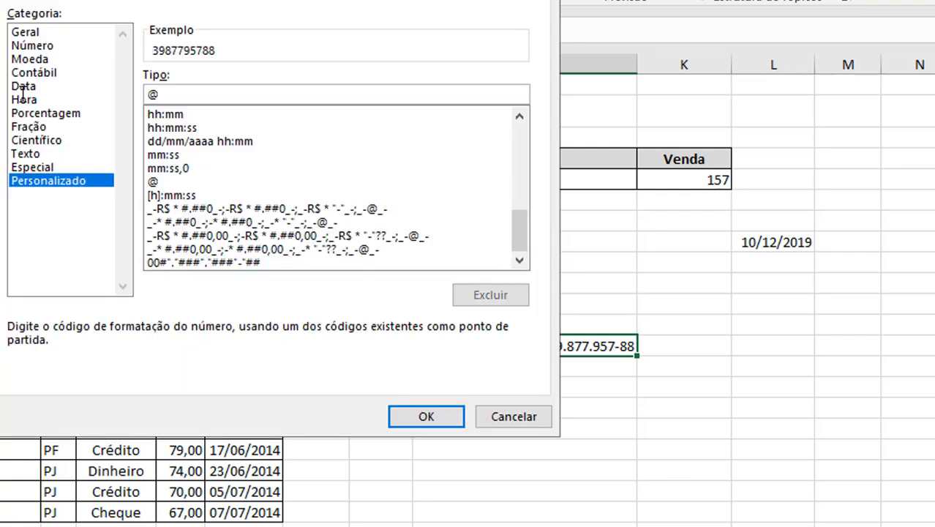
key("Return")
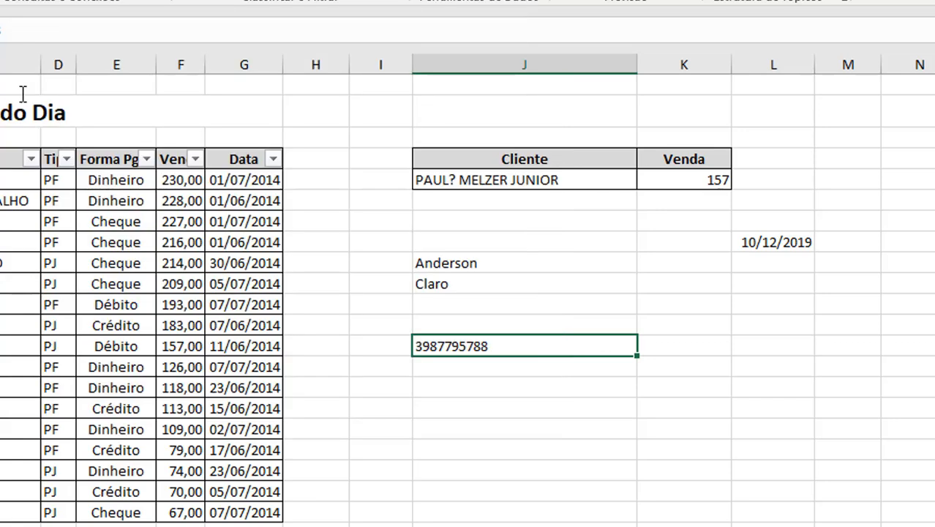
key("Down")
key("Down")
type("=")
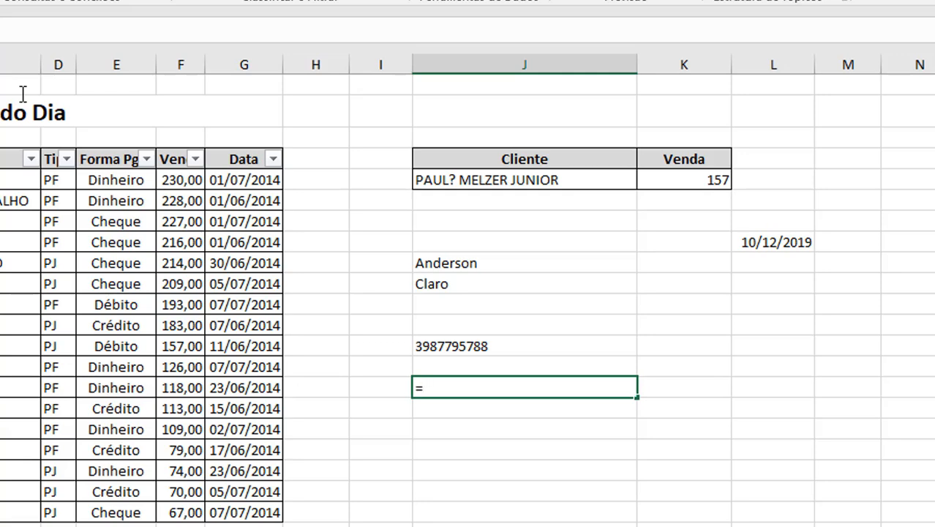
type("texto(")
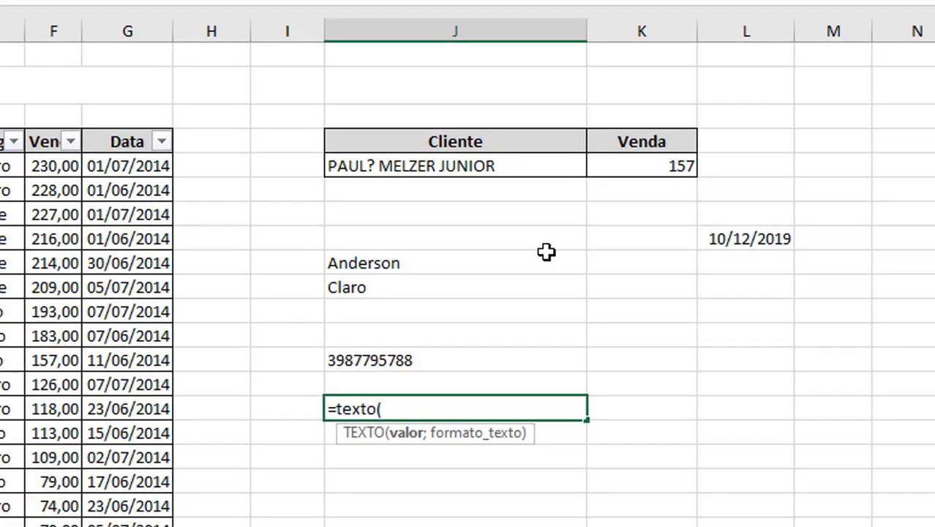
Step: Complete =TEXTO(K5;"@") so the cell shows the Venda value 157, and review the formula
left_click(663, 167)
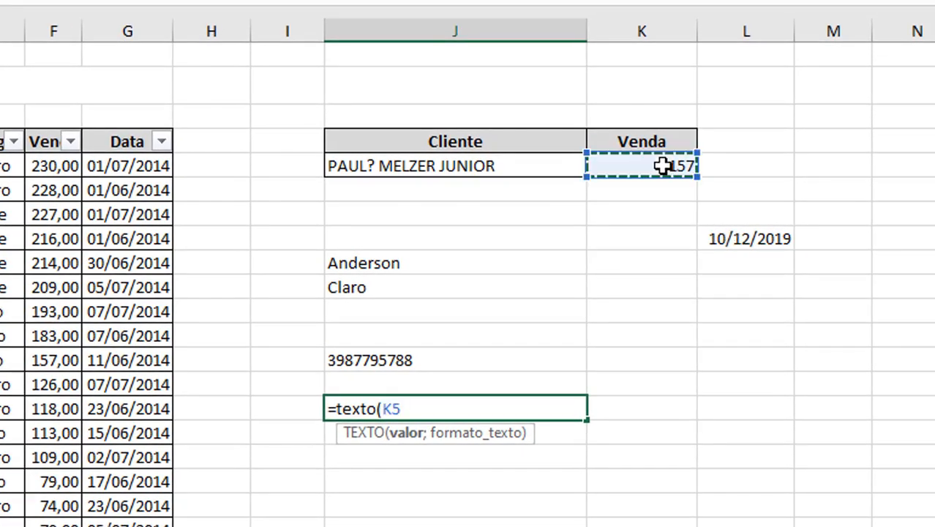
type(";")
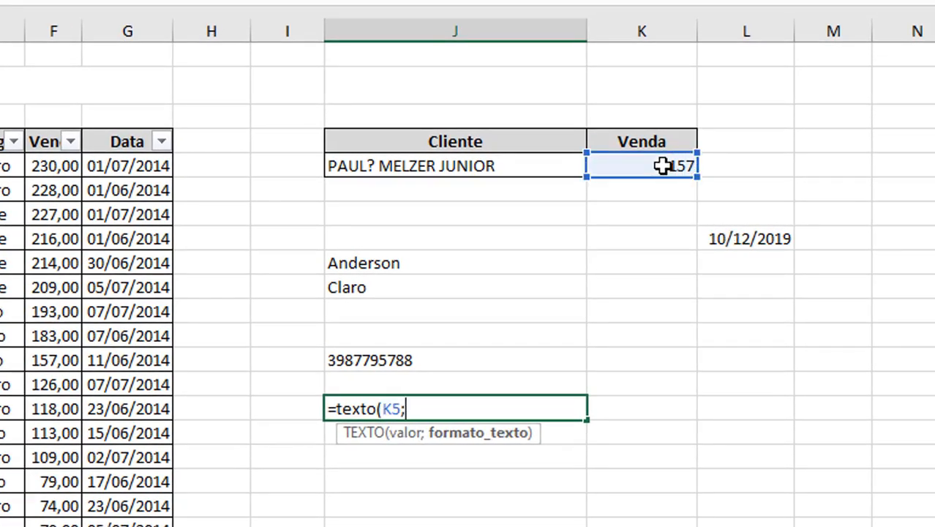
type("\"@\")")
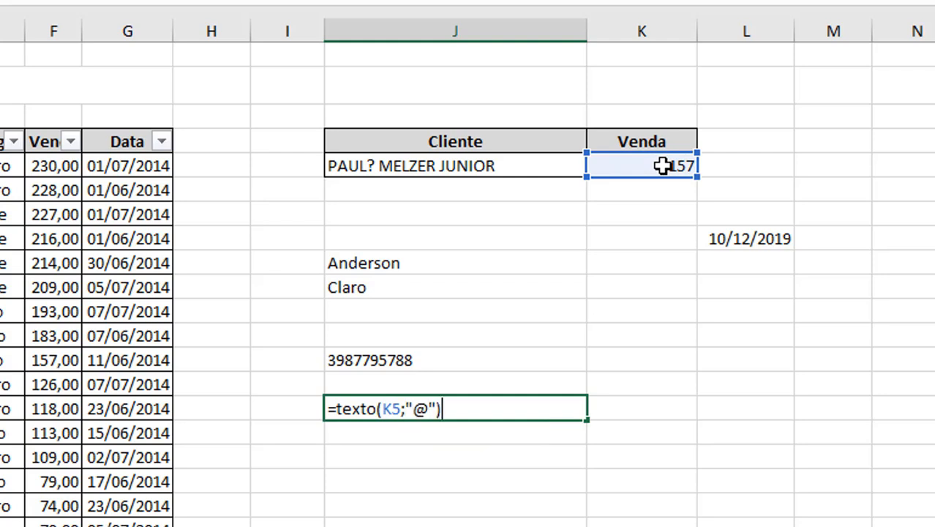
key("Return")
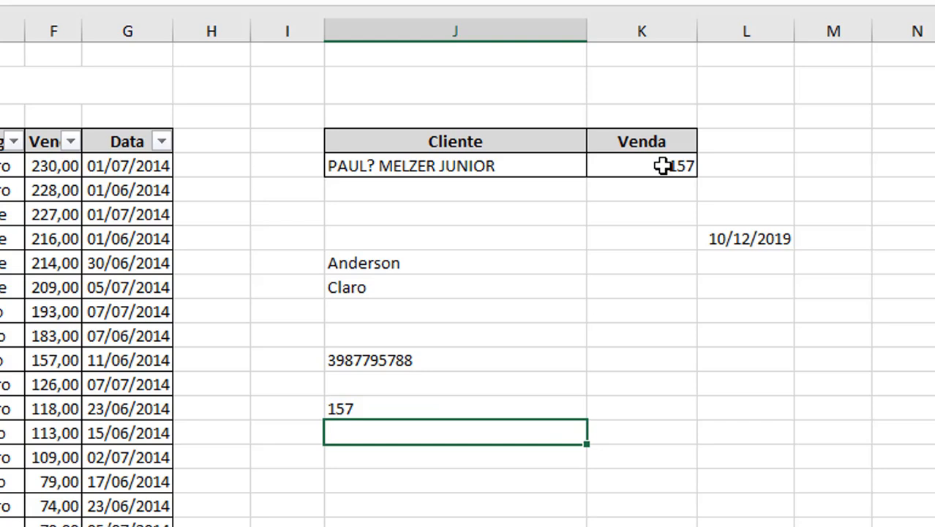
left_click(565, 407)
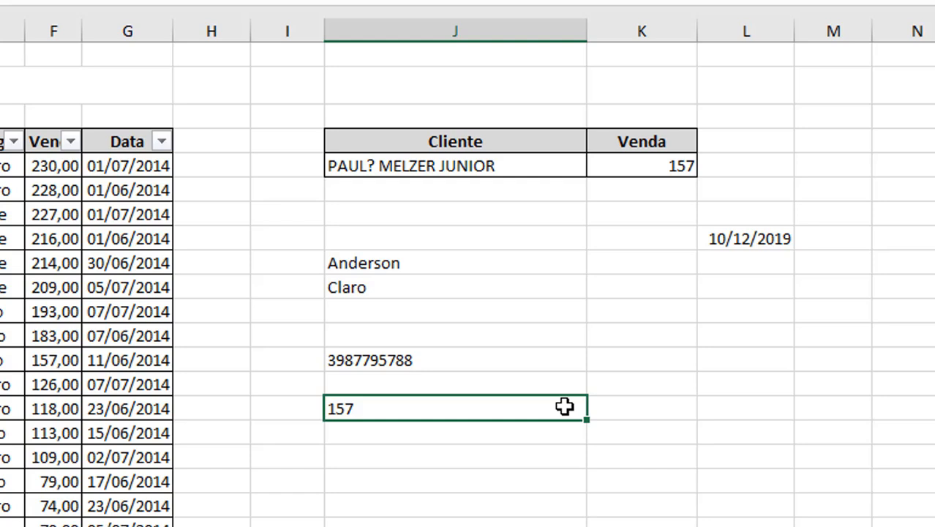
double_click(564, 407)
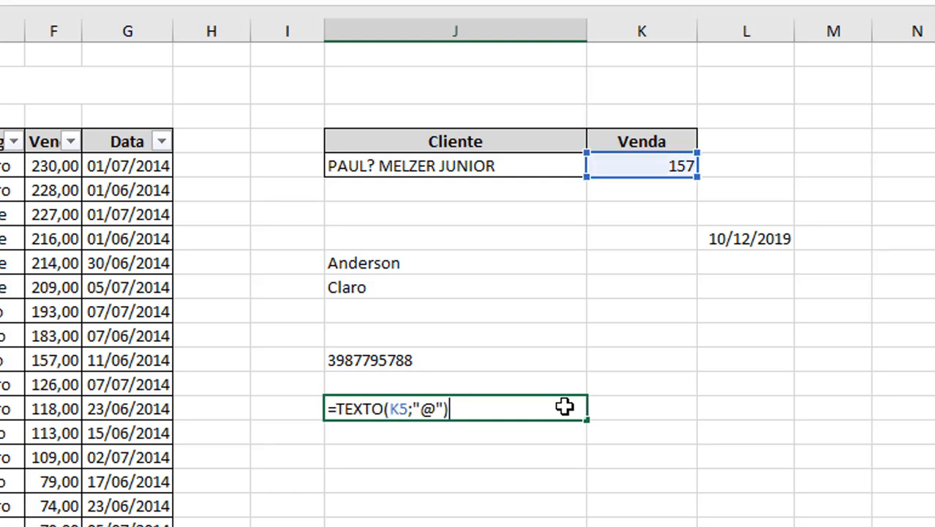
key("Return")
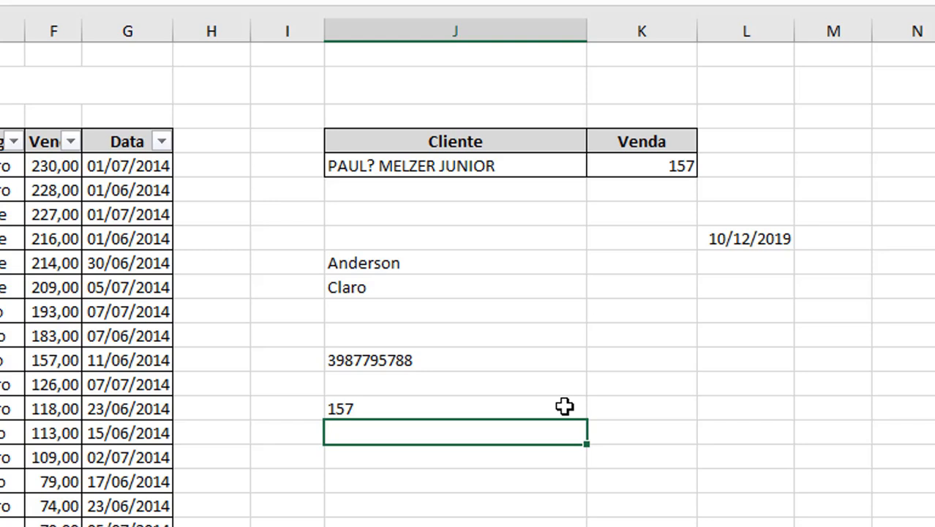
key("Down")
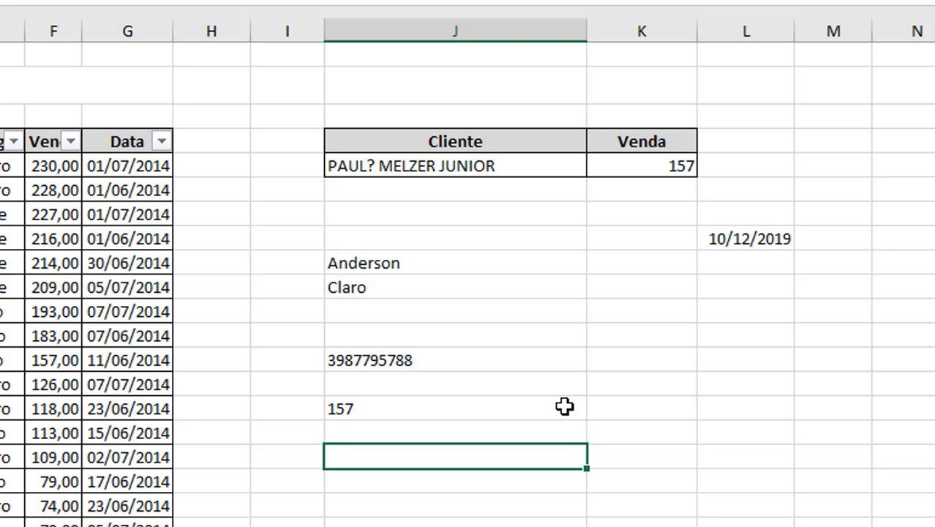
Step: Enter the time 2:35 in the cell below the TEXTO result and check its stored value
type("2:35")
key("Return")
key("Return")
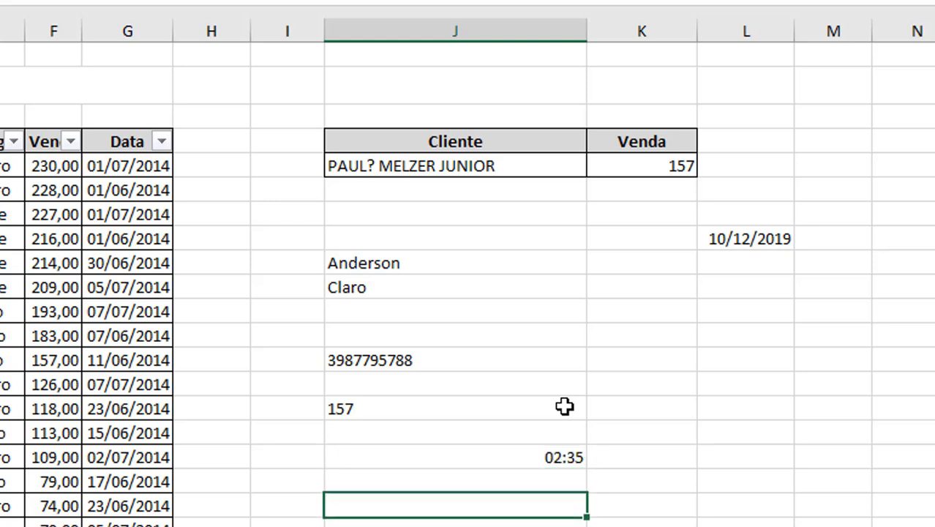
key("Up")
key("Up")
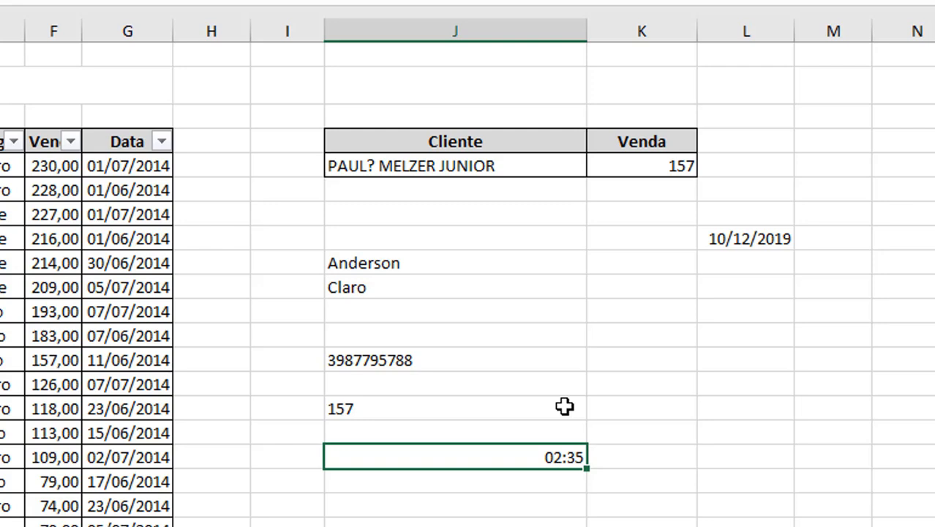
double_click(537, 457)
key("Escape")
Step: Set the time's custom format to [mm]:ss so it shows 155:00 total minutes
key("ctrl+1")
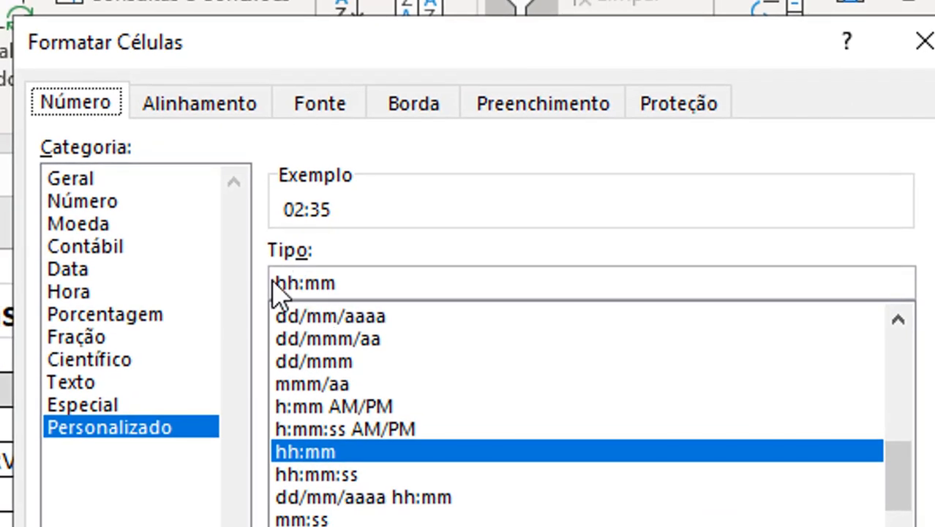
left_click(302, 280)
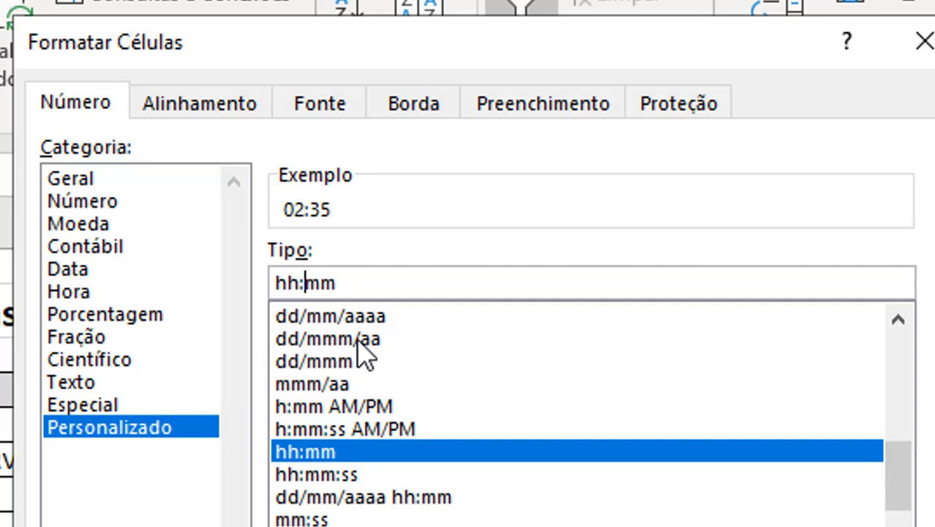
key("BackSpace")
key("BackSpace")
key("BackSpace")
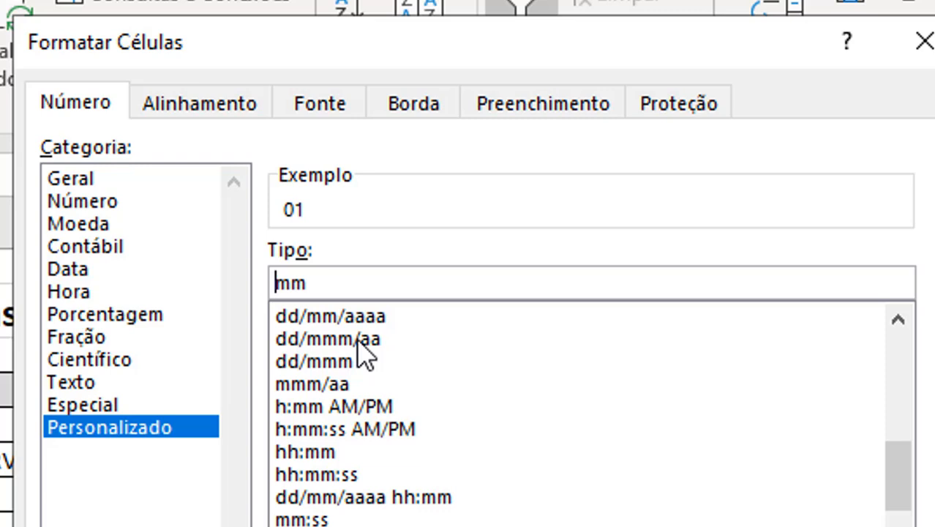
type("[mm]")
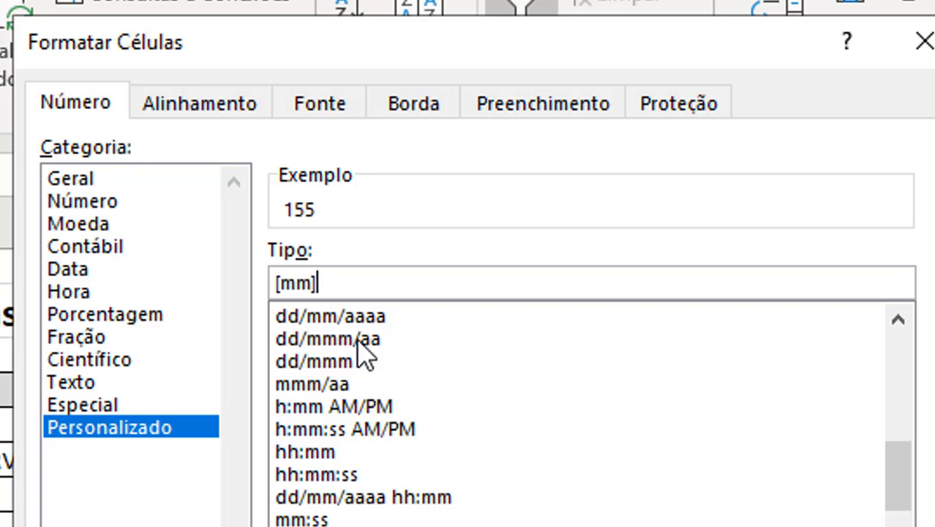
key("BackSpace")
type(":ss]")
key("Return")
key("Return")
type("[mm]:ss")
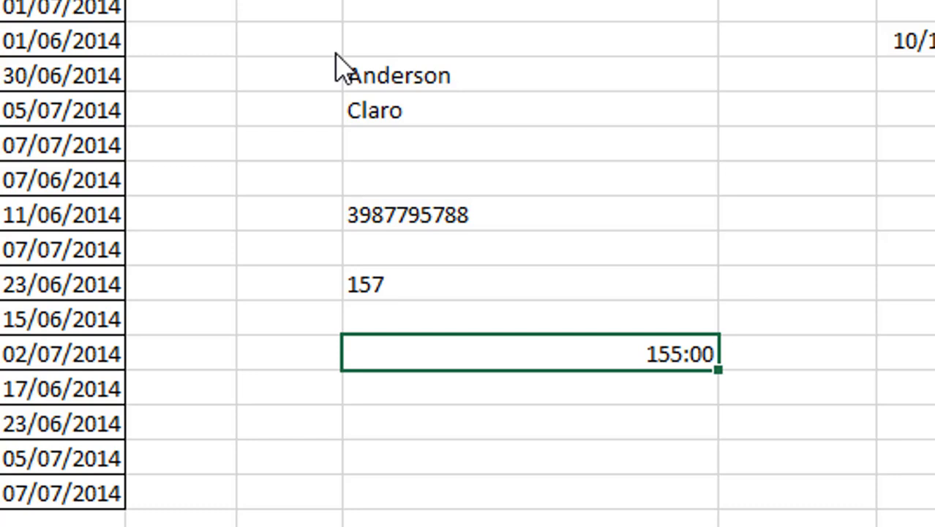
Step: Change the custom format to [ss] so the time displays 9300 total seconds
double_click(578, 346)
key("Return")
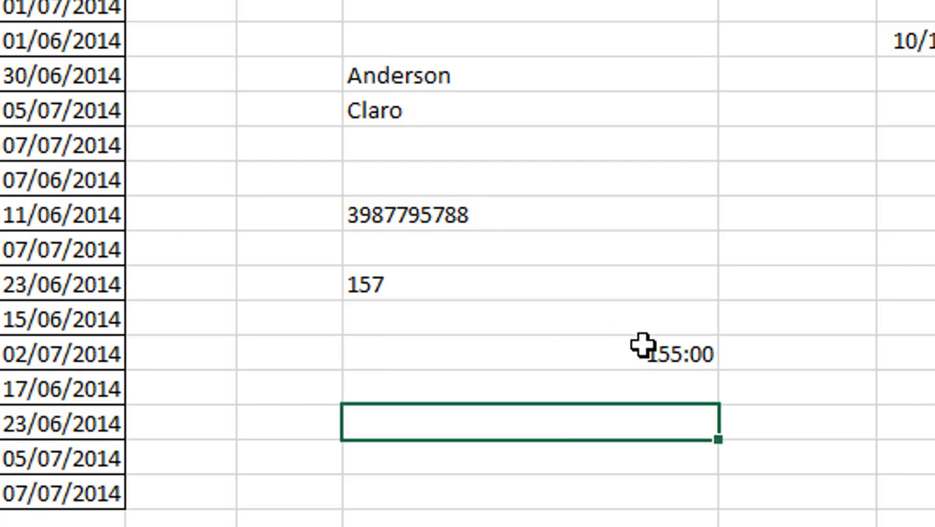
left_click(643, 346)
key("ctrl+1")
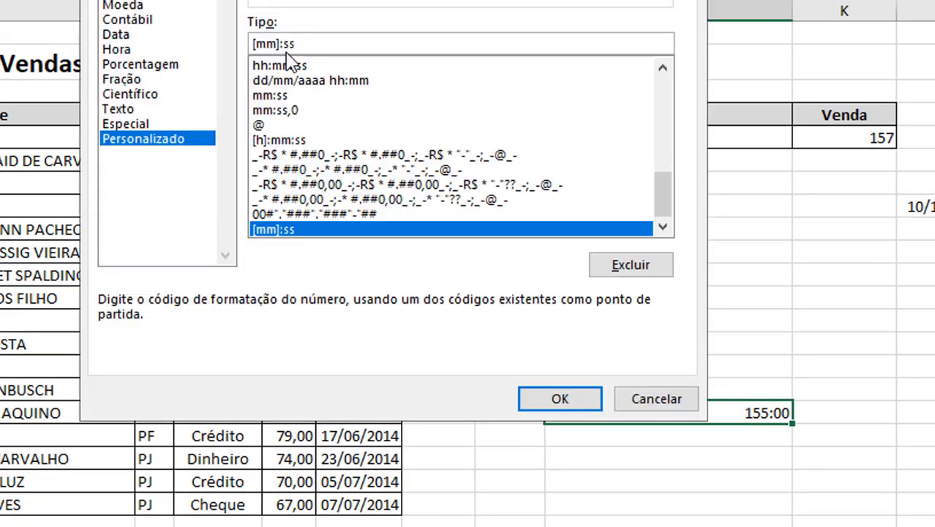
left_click(286, 44)
key("BackSpace")
key("BackSpace")
key("BackSpace")
key("BackSpace")
key("BackSpace")
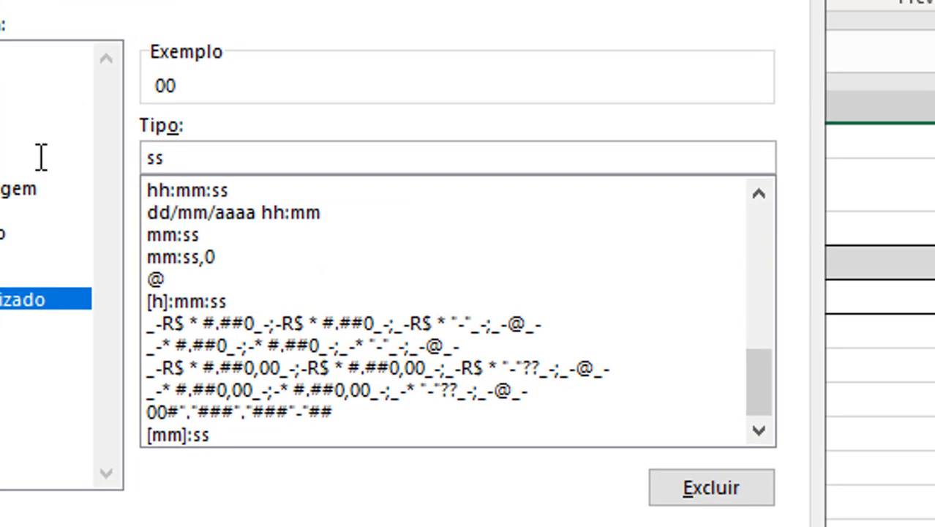
type("[")
key("End")
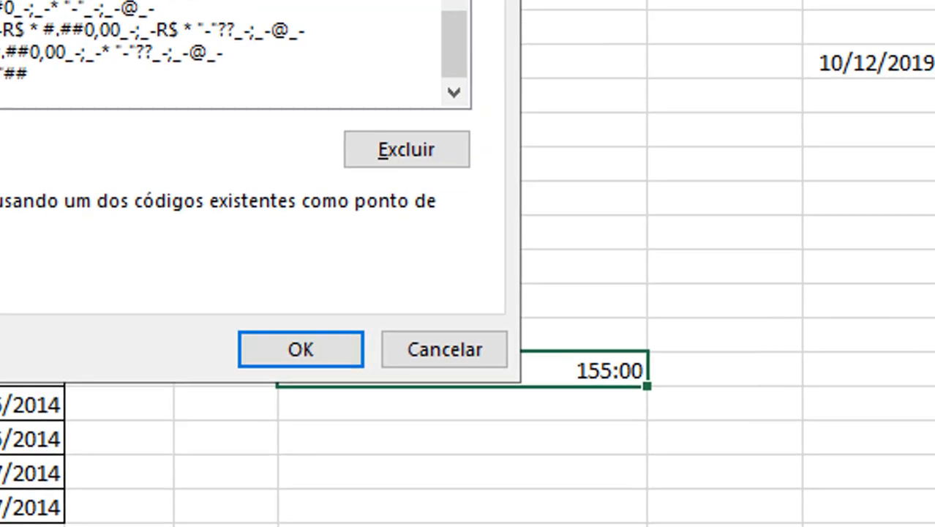
key("Return")
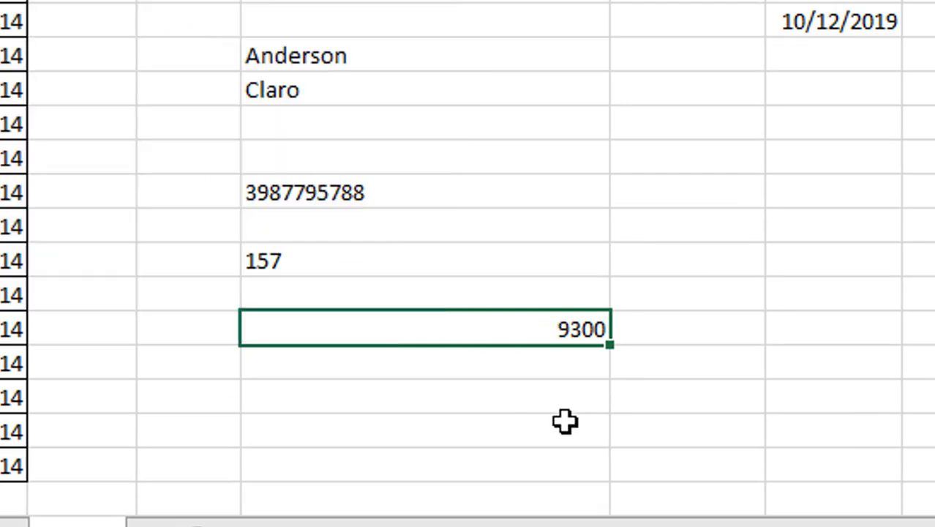